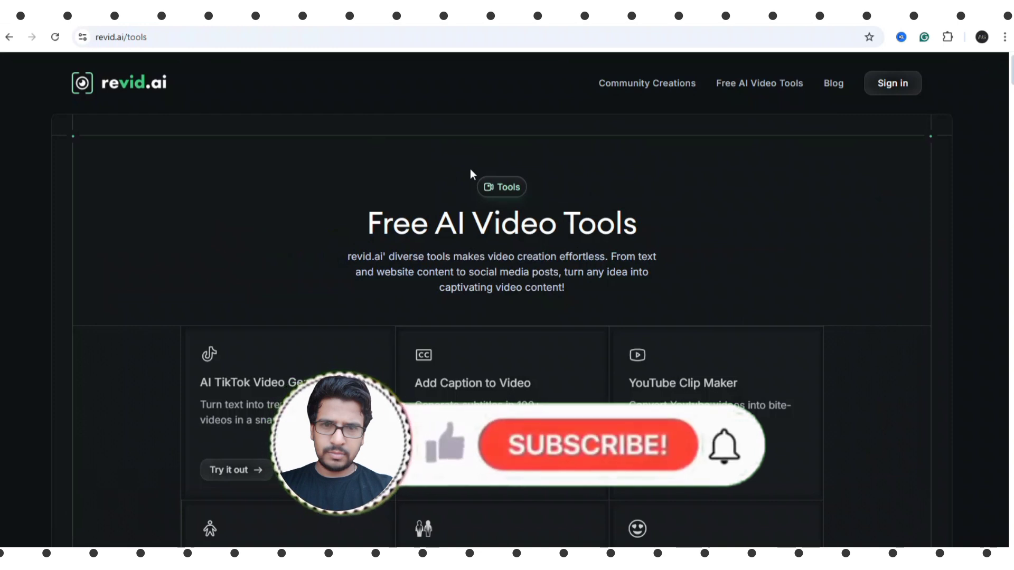
# Step: Look through the catalogue of free AI video tools on the revid.ai tools page
pyautogui.scroll(-2, 470, 170)
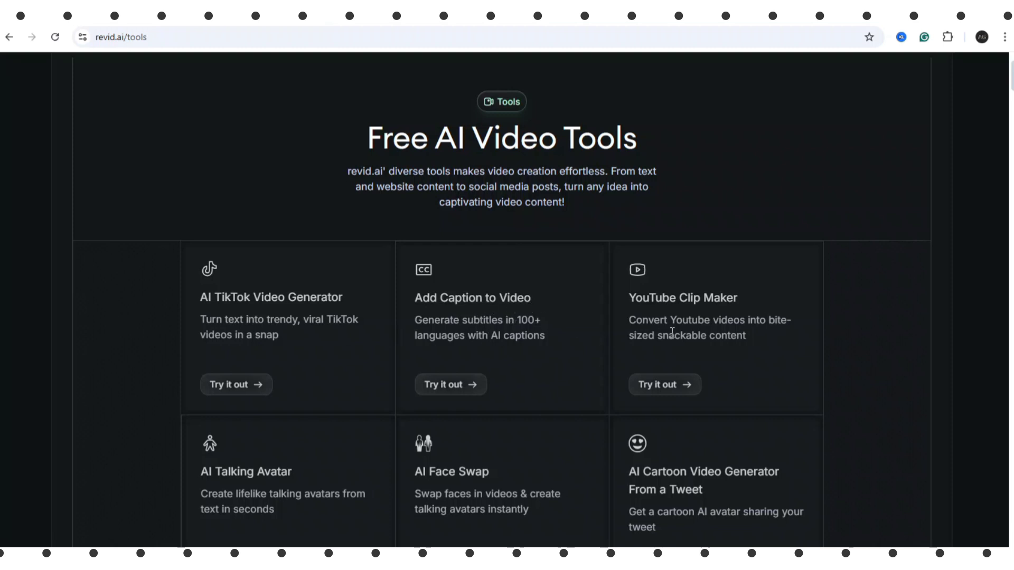
pyautogui.scroll(-3, 682, 330)
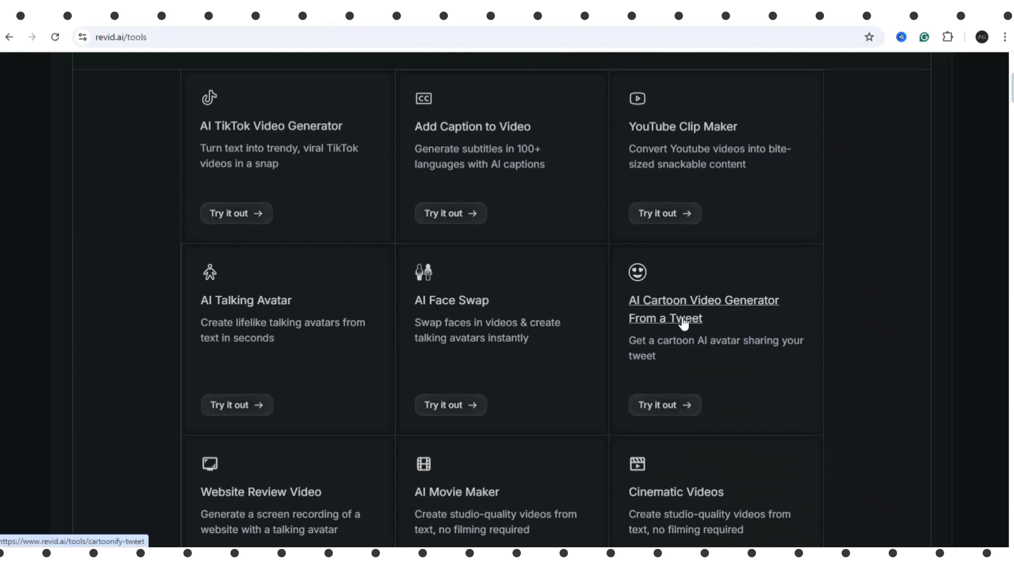
pyautogui.scroll(-3, 684, 323)
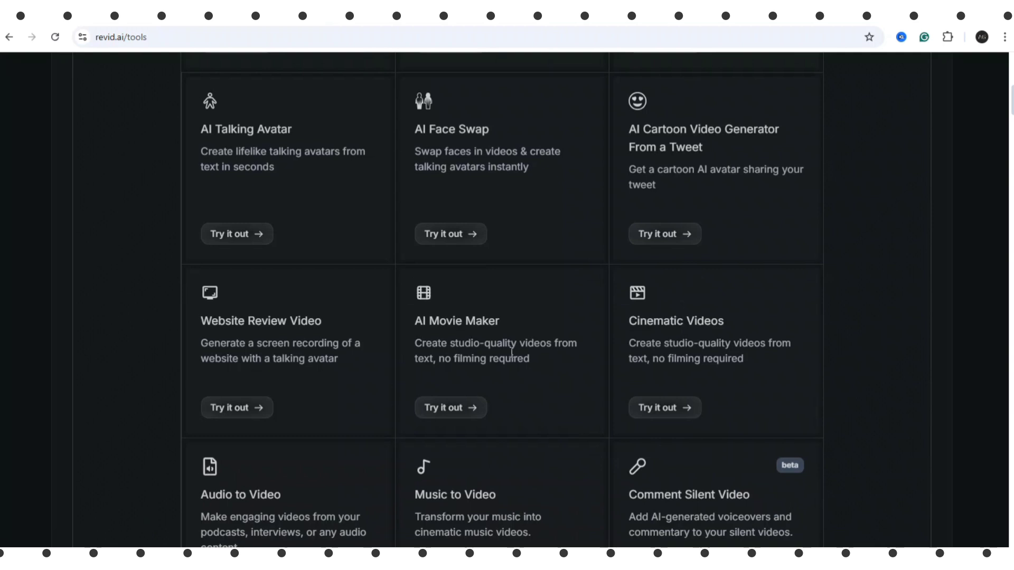
pyautogui.scroll(-3, 633, 349)
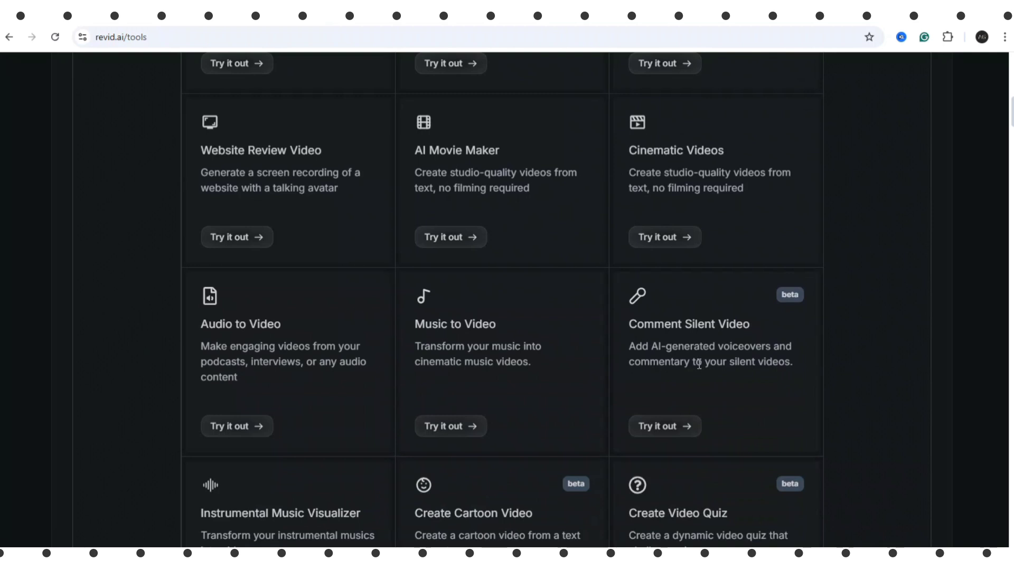
pyautogui.scroll(-3, 699, 364)
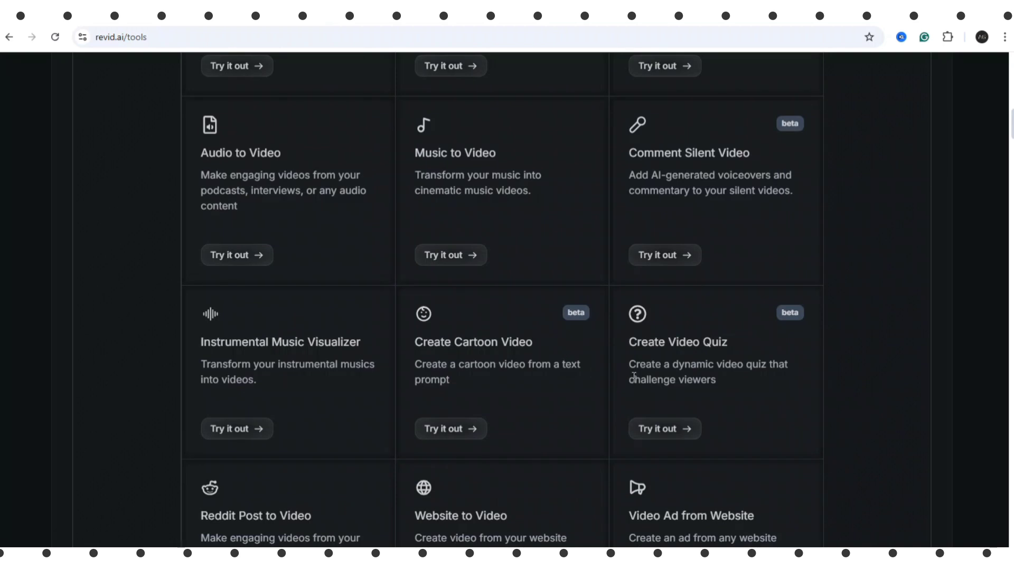
pyautogui.scroll(-3, 680, 366)
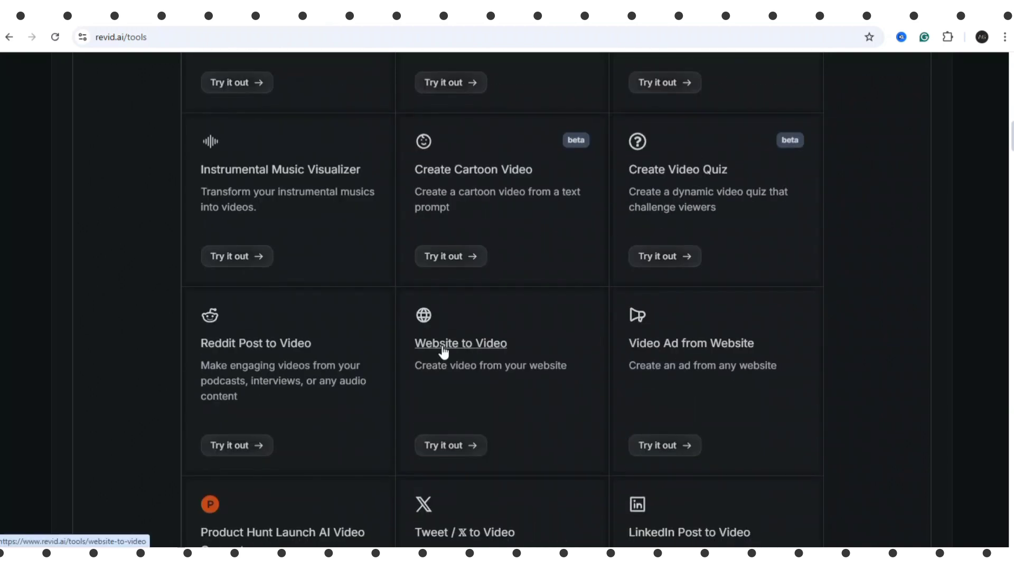
pyautogui.scroll(-3, 443, 353)
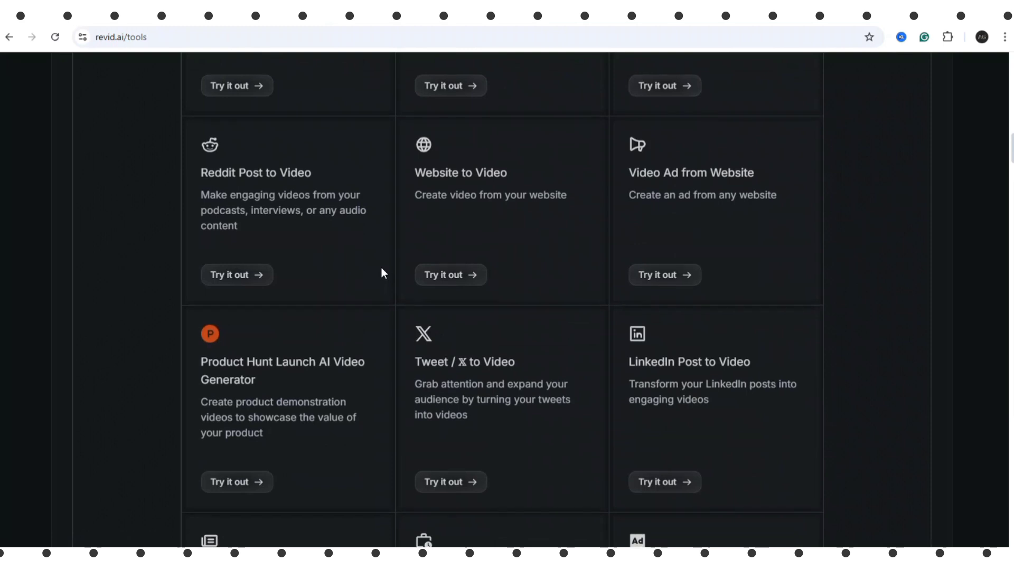
pyautogui.scroll(-2, 600, 319)
pyautogui.scroll(-2, 602, 317)
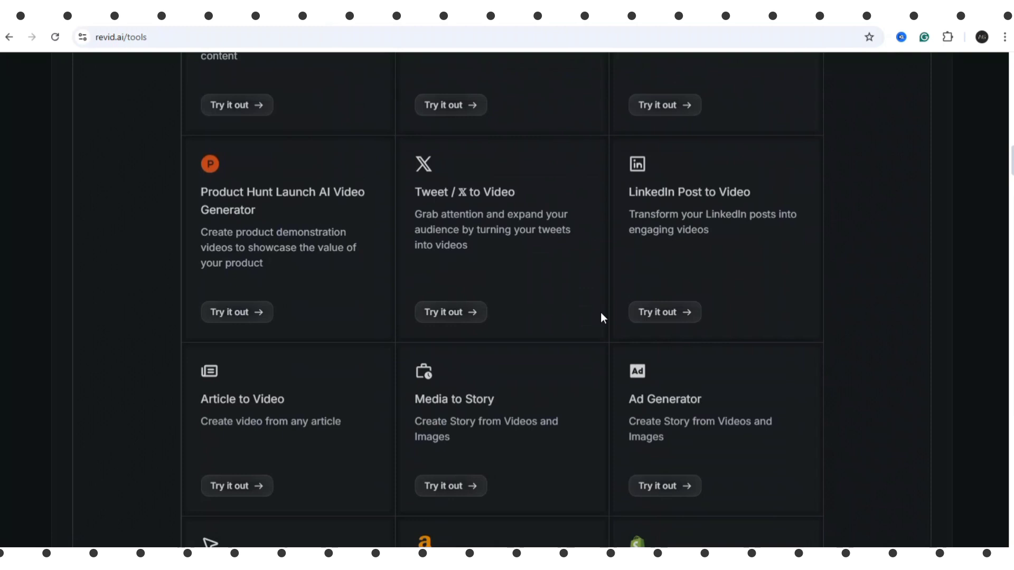
pyautogui.scroll(-10, 600, 313)
pyautogui.scroll(-8, 595, 320)
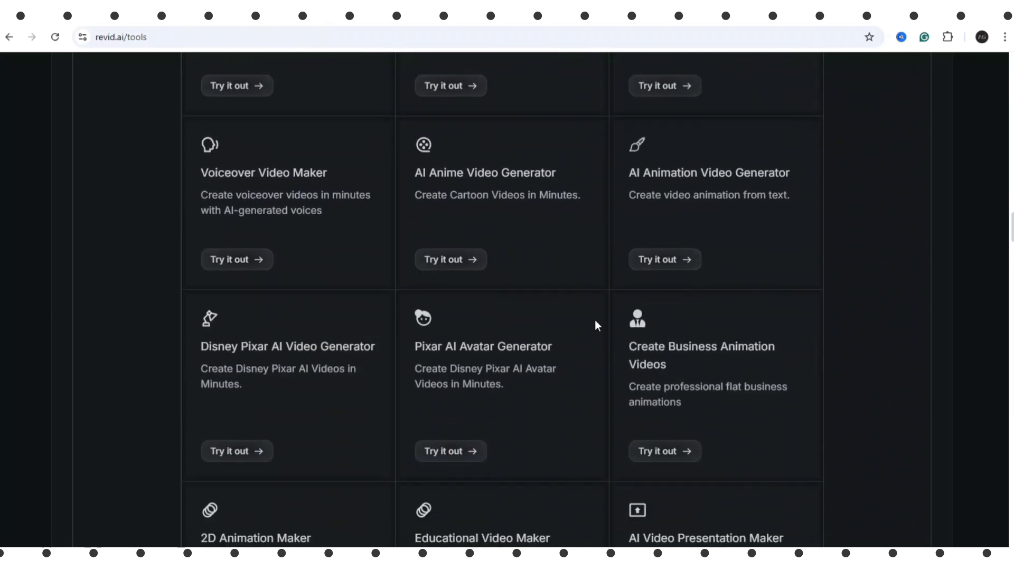
pyautogui.scroll(-8, 595, 320)
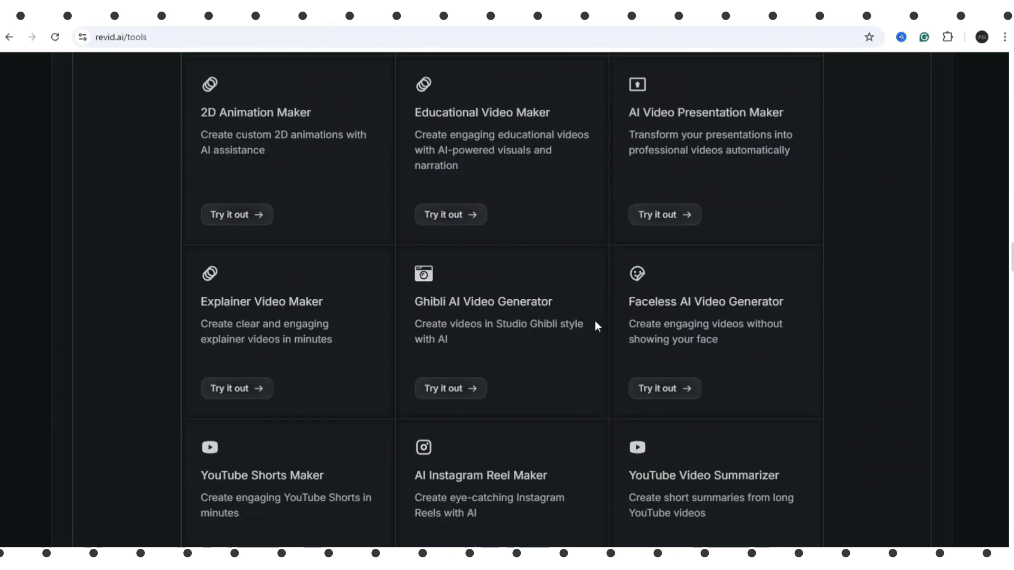
pyautogui.scroll(-5, 596, 322)
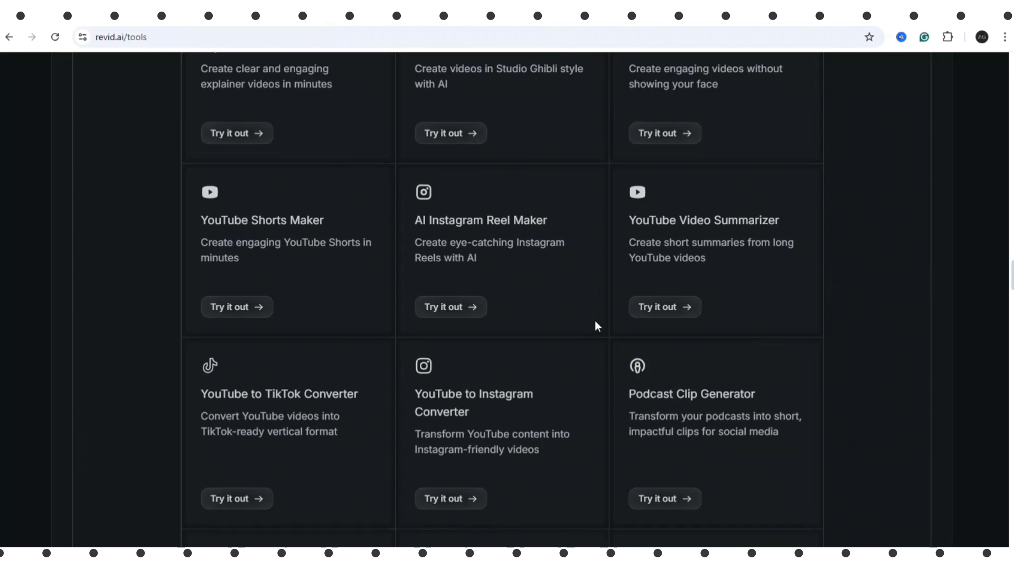
pyautogui.scroll(8, 595, 321)
pyautogui.scroll(10, 595, 321)
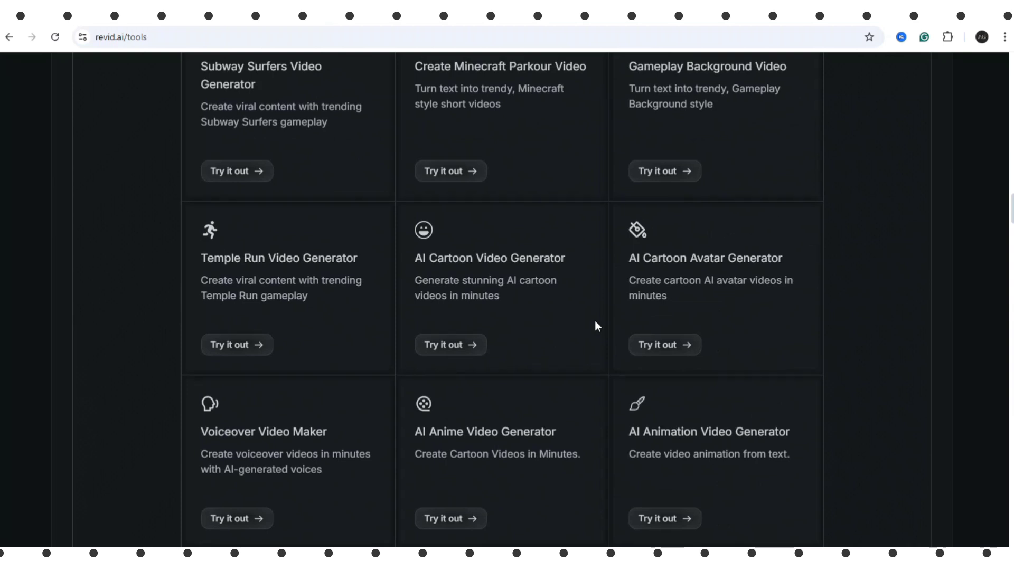
pyautogui.scroll(20, 595, 322)
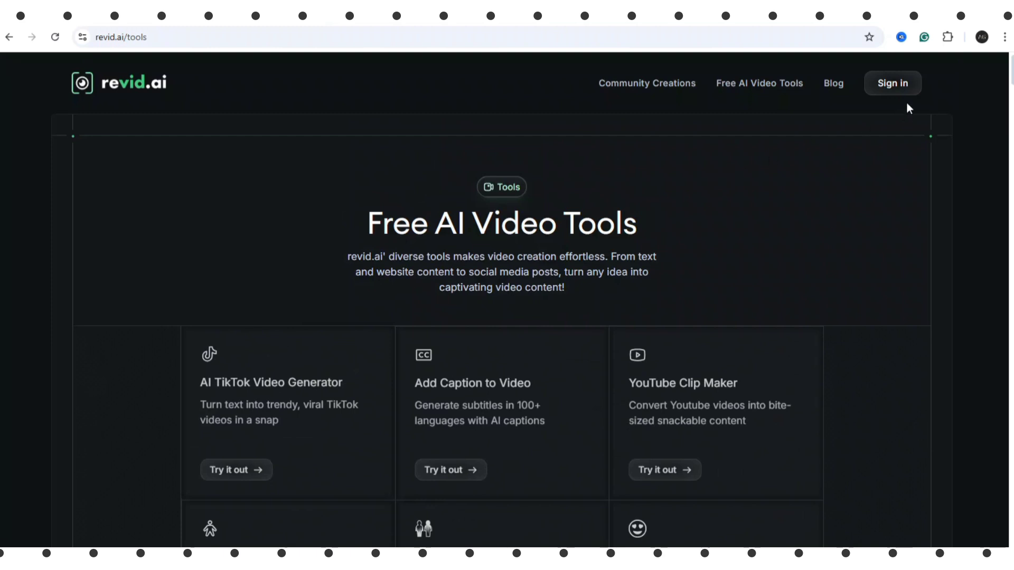
# Step: Sign in to the revid.ai account
pyautogui.click(890, 91)
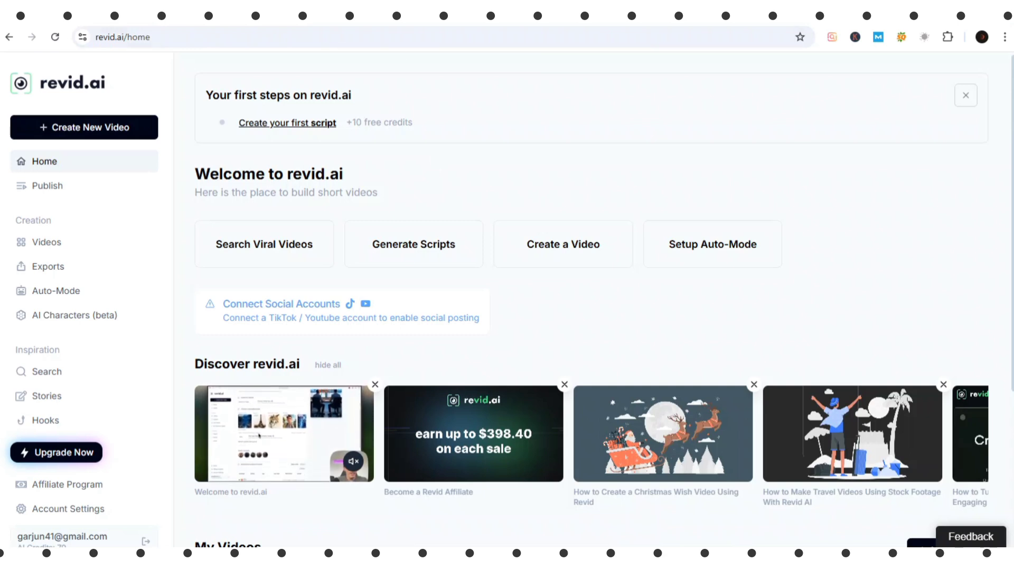
# Step: Switch to Amazon, browse the "gadgets for home" results and open the Akiara 5IN1 Portable Car Vacuum Cleaner page
pyautogui.hotkey('ctrl', 'Tab')
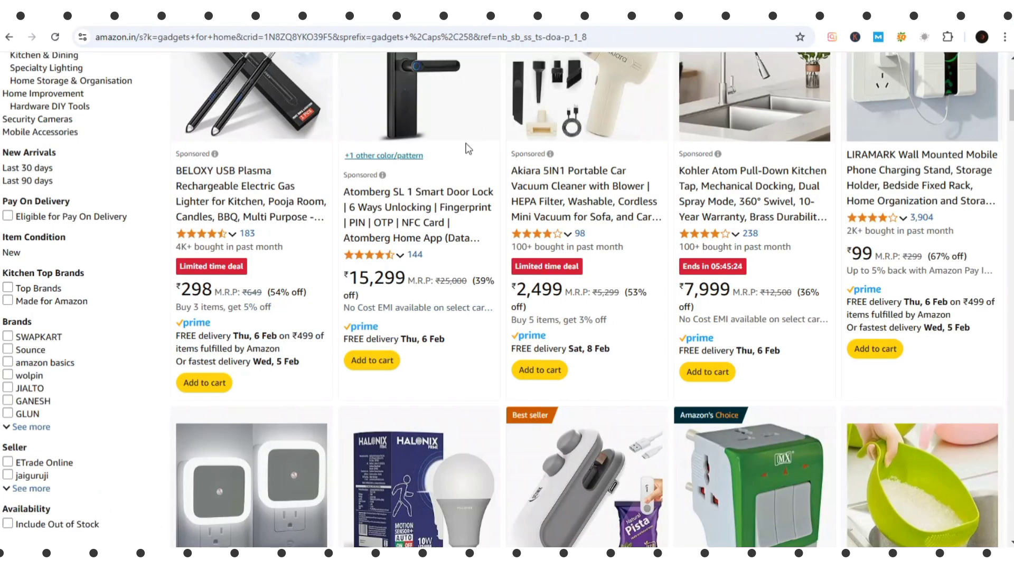
pyautogui.scroll(6, 468, 150)
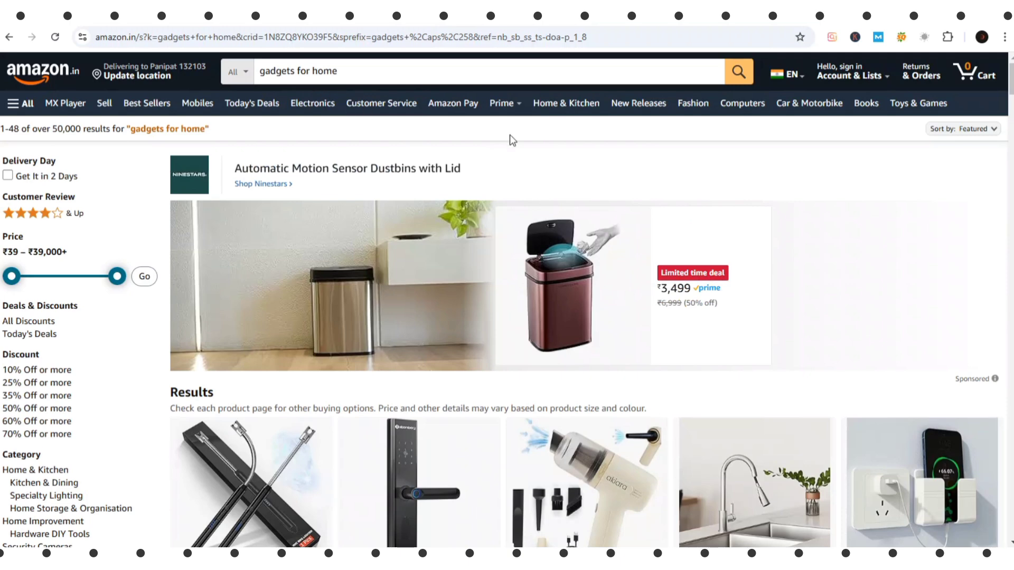
pyautogui.scroll(-3, 510, 139)
pyautogui.scroll(-10, 510, 139)
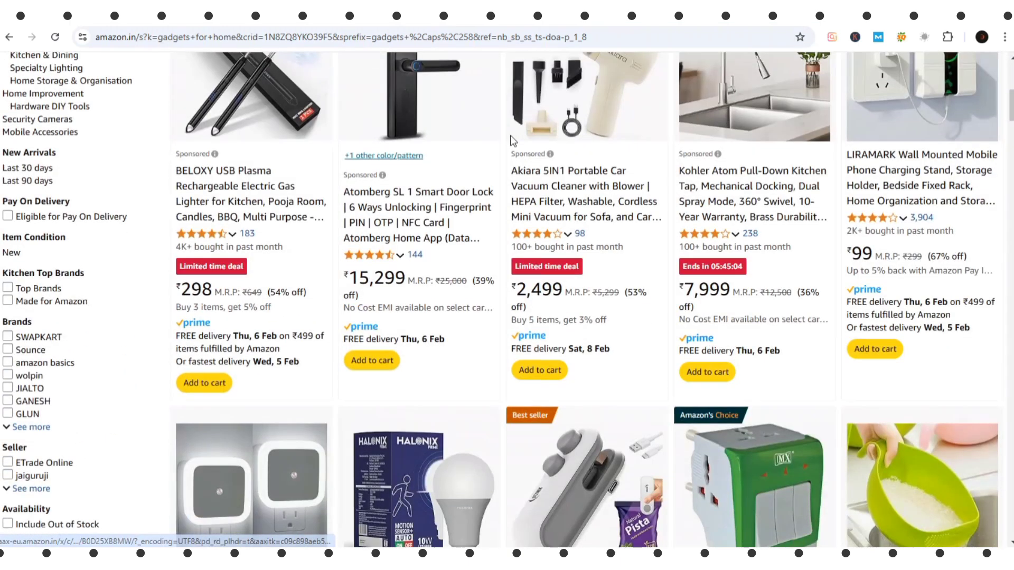
pyautogui.scroll(-6, 511, 138)
pyautogui.scroll(12, 511, 138)
pyautogui.scroll(4, 510, 138)
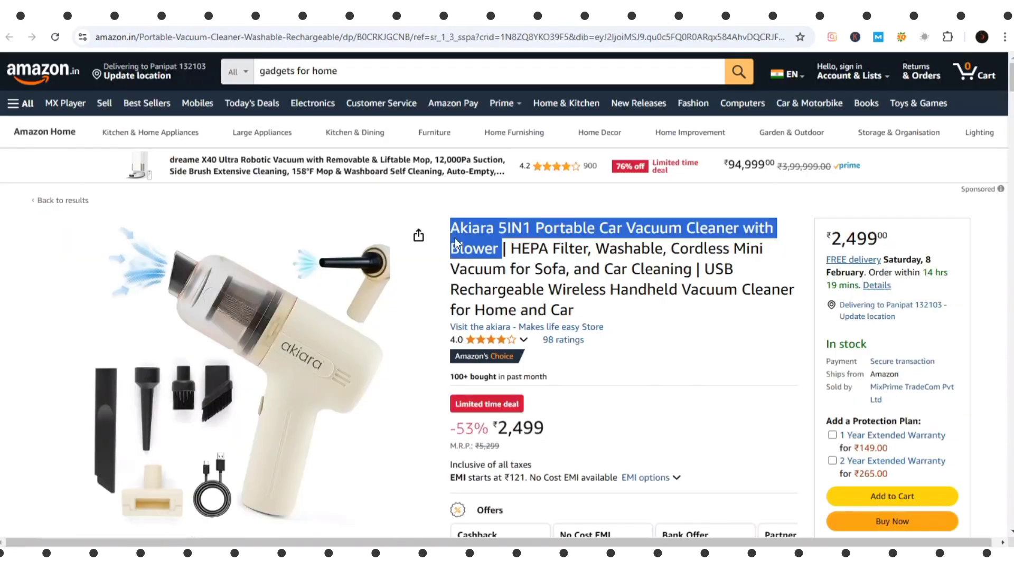
# Step: Examine the vacuum cleaner's product images, specifications and item description
pyautogui.click(872, 203)
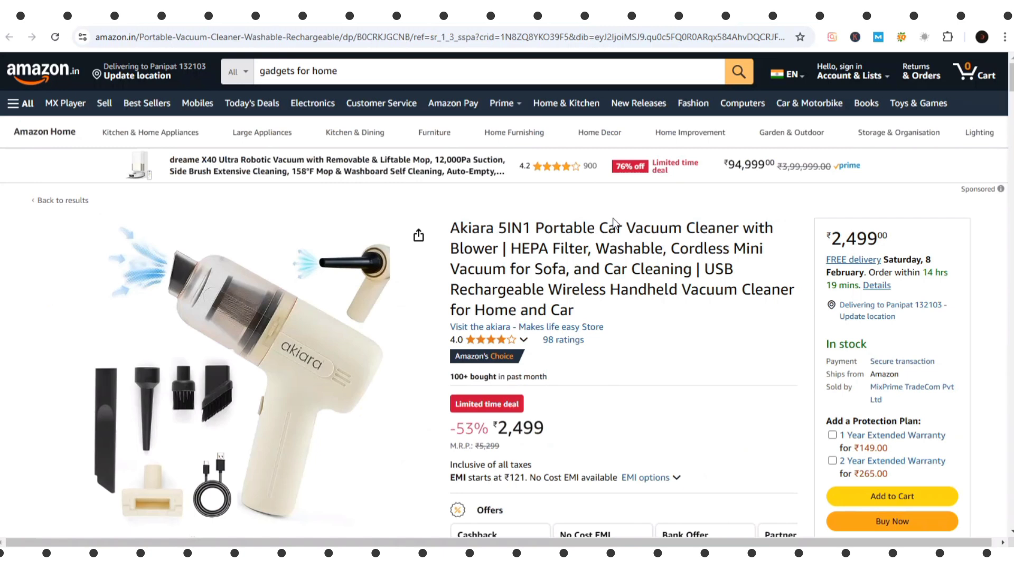
pyautogui.scroll(-3, 581, 290)
pyautogui.scroll(-3, 581, 291)
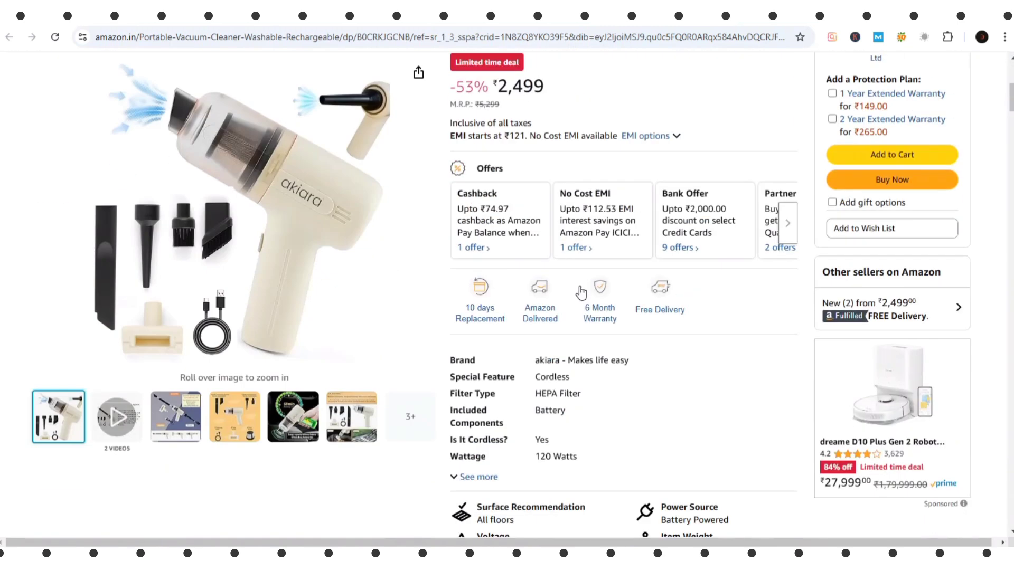
pyautogui.moveTo(173, 423)
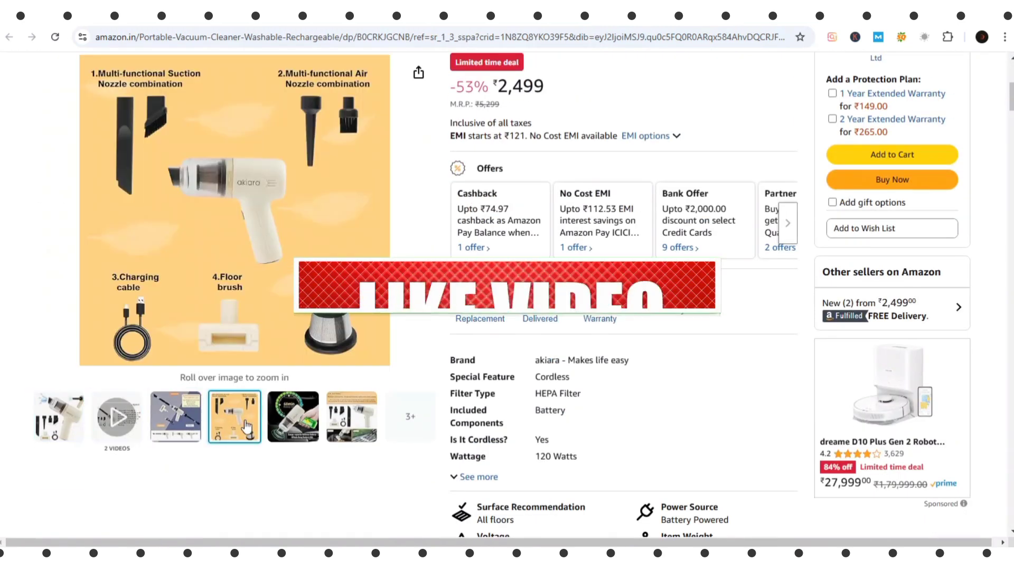
pyautogui.moveTo(349, 434)
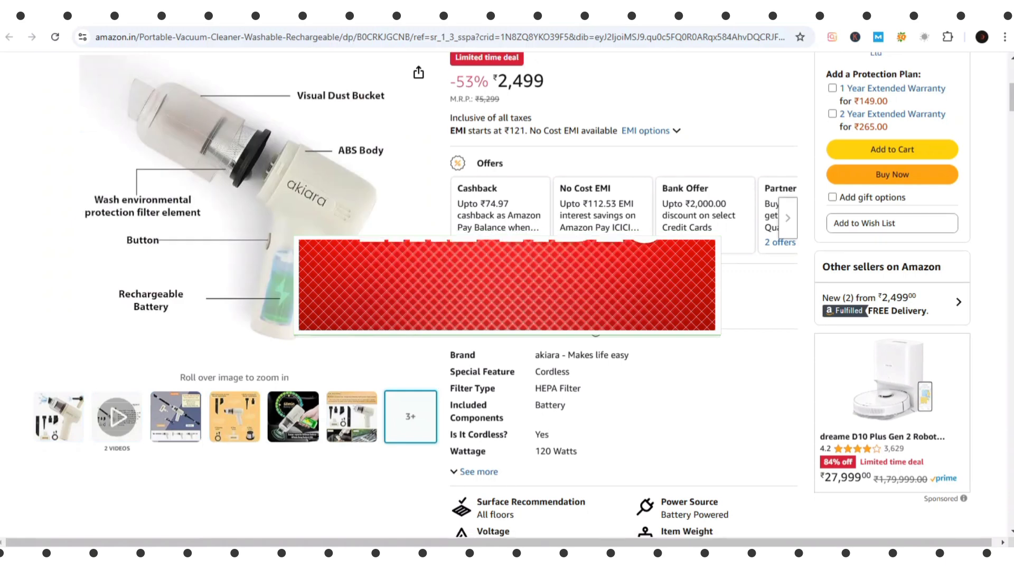
pyautogui.scroll(-6, 507, 359)
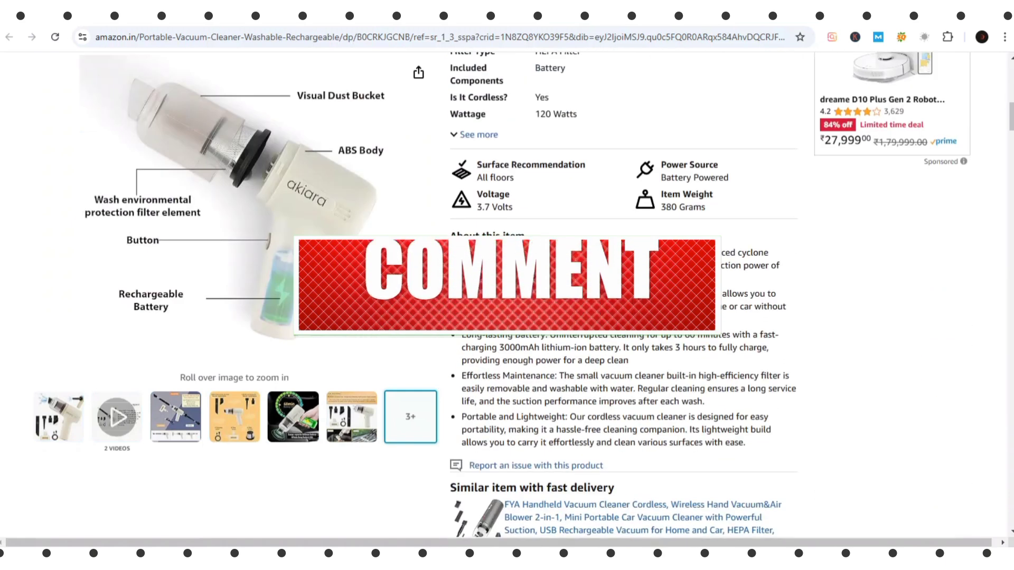
pyautogui.scroll(-6, 507, 296)
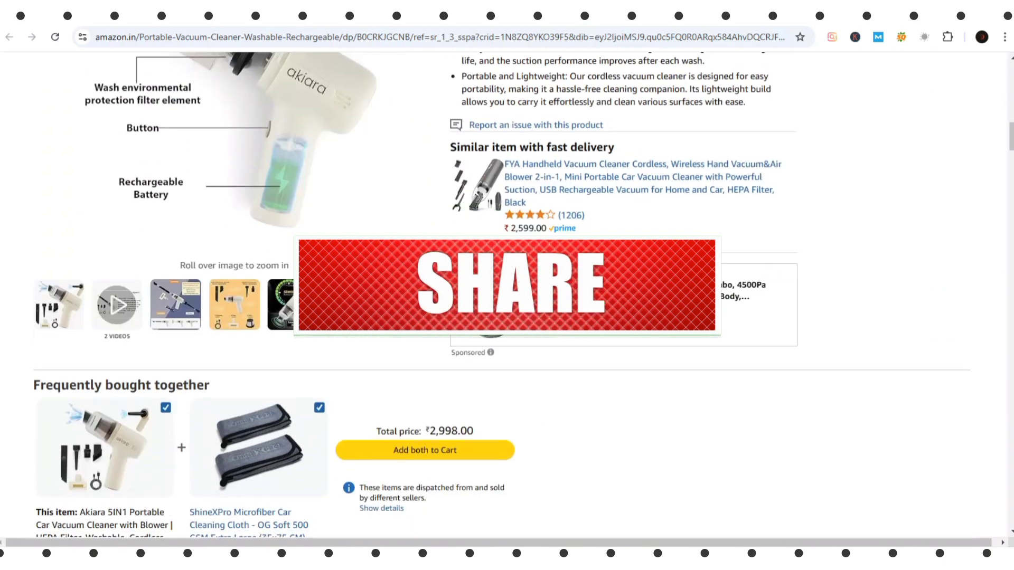
pyautogui.scroll(12, 507, 296)
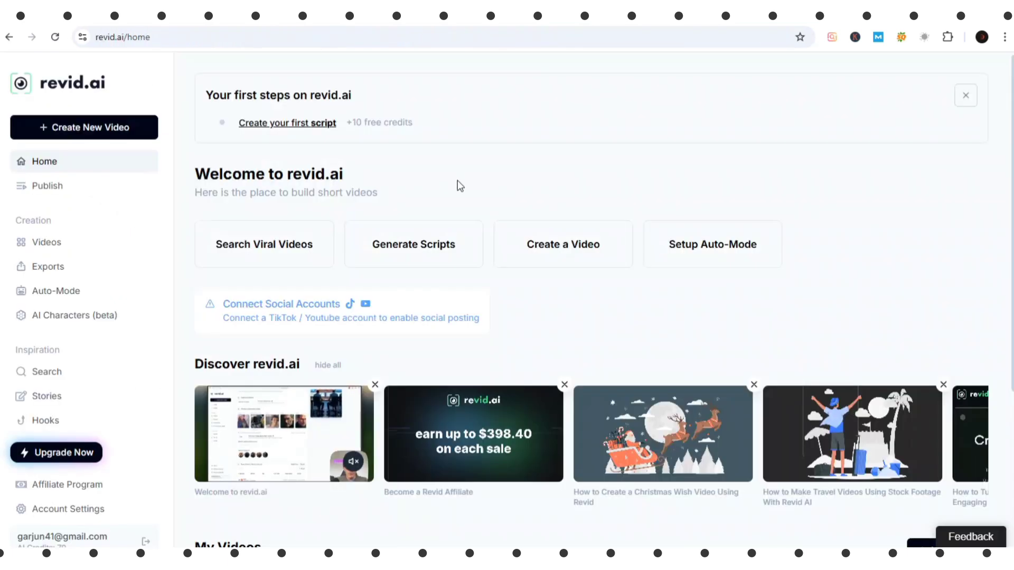
# Step: Return to the revid.ai home page and start creating a new video
pyautogui.scroll(-4, 459, 184)
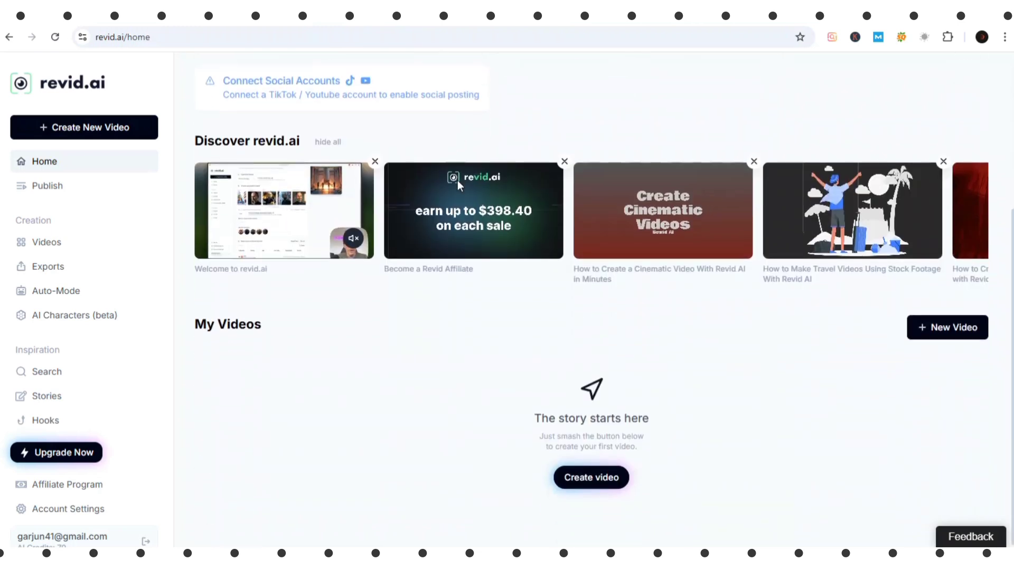
pyautogui.scroll(4, 458, 184)
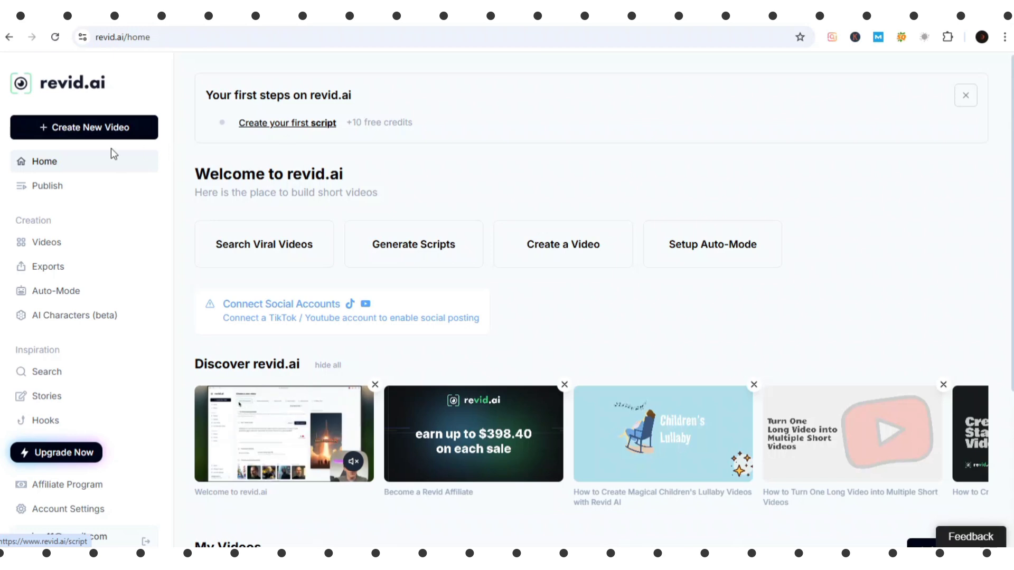
pyautogui.click(72, 132)
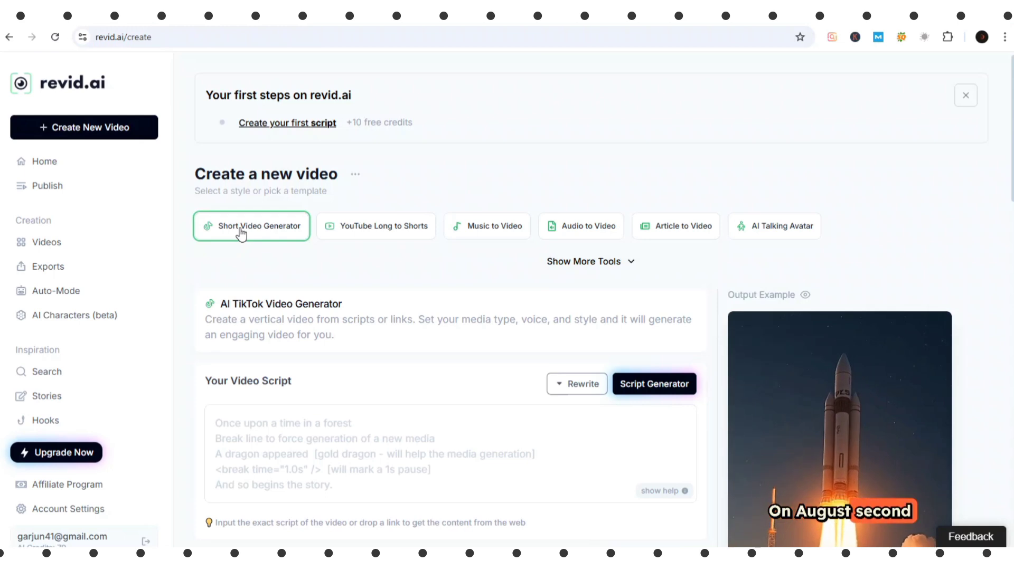
# Step: Examine the Short Video Generator's script, media type, generation preset, image model and voice options
pyautogui.scroll(-3, 377, 277)
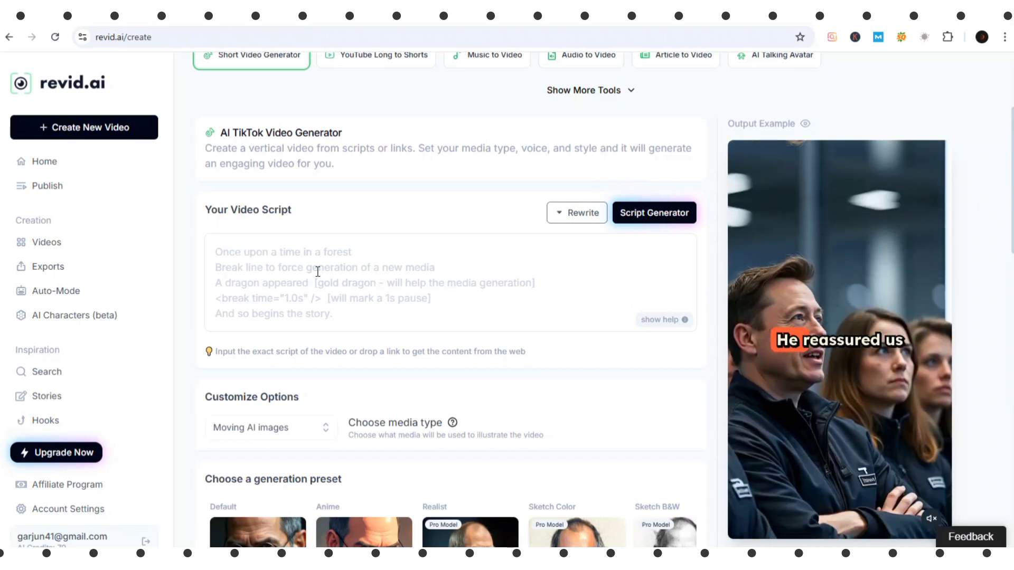
pyautogui.click(317, 272)
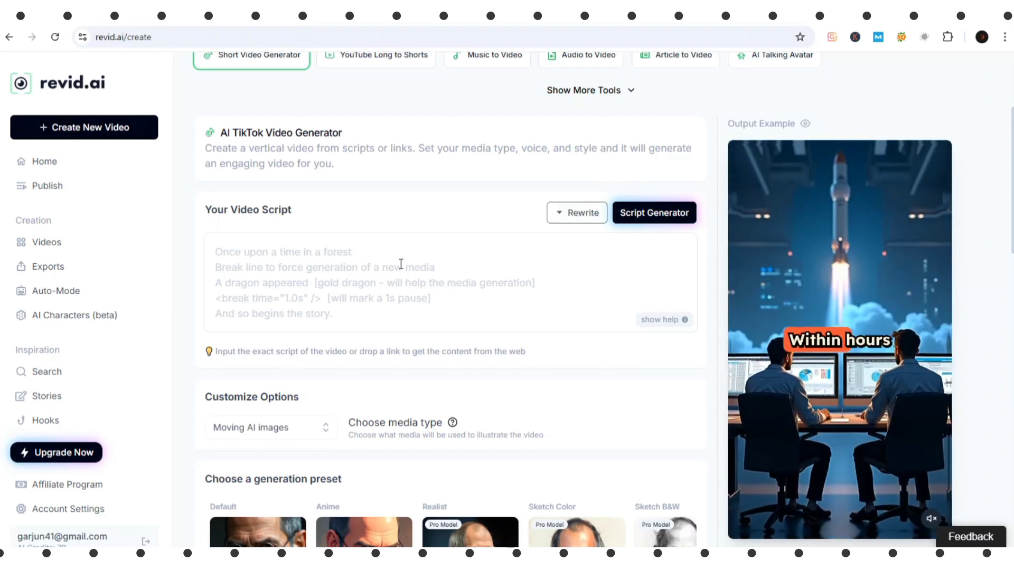
pyautogui.scroll(-3, 401, 264)
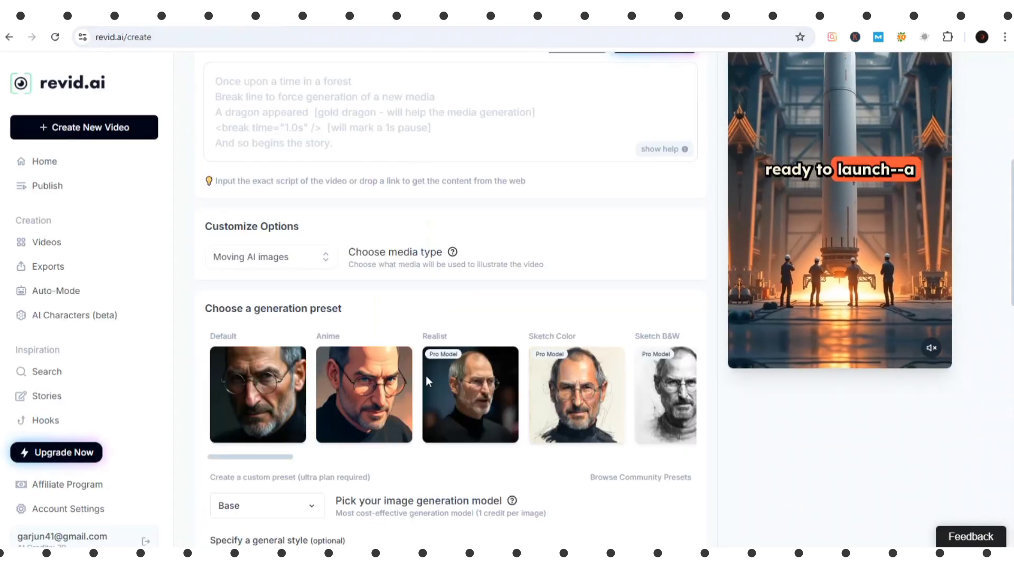
pyautogui.scroll(-2, 399, 253)
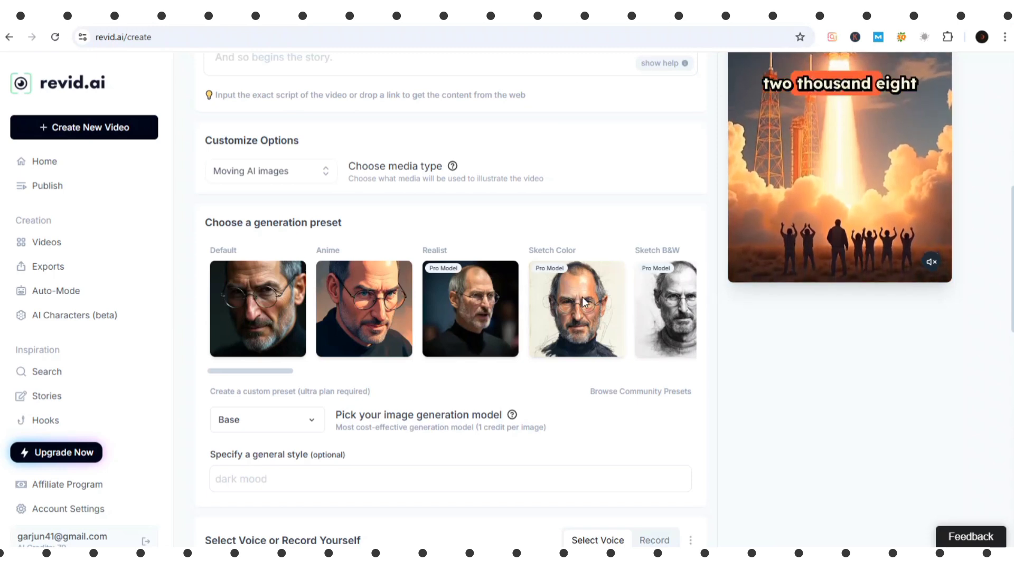
pyautogui.scroll(-4, 465, 239)
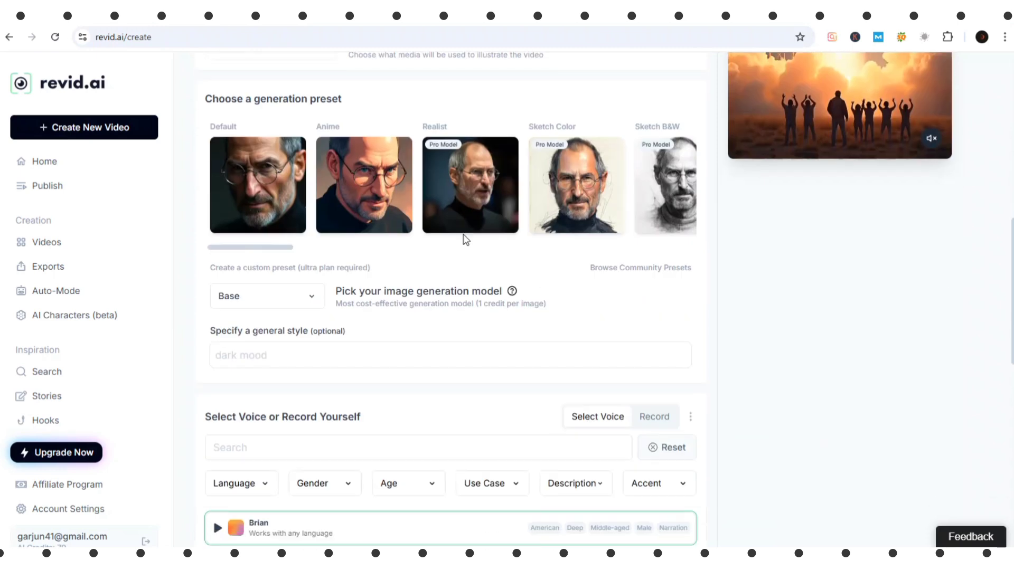
pyautogui.scroll(-2, 309, 252)
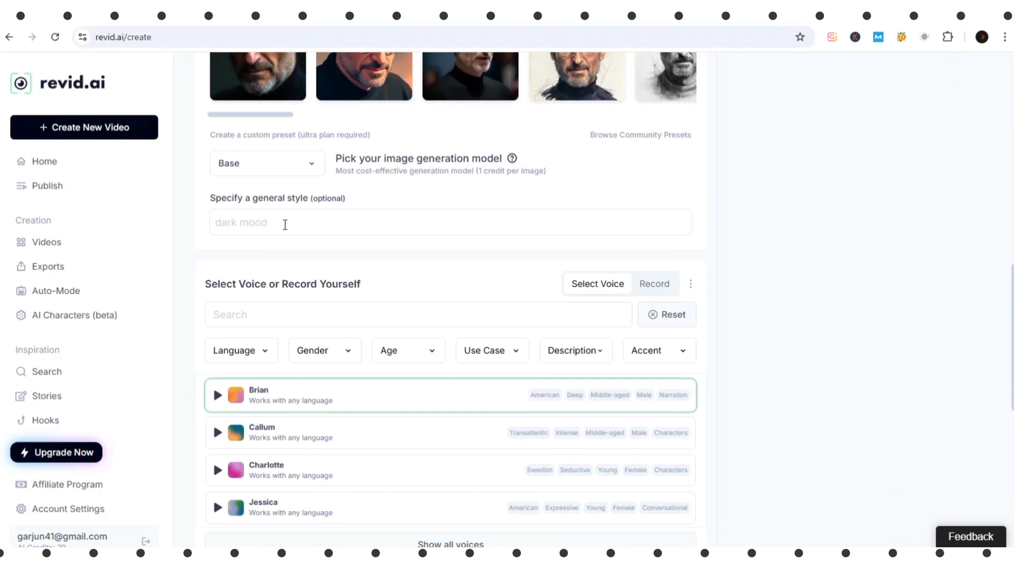
pyautogui.scroll(-2, 286, 225)
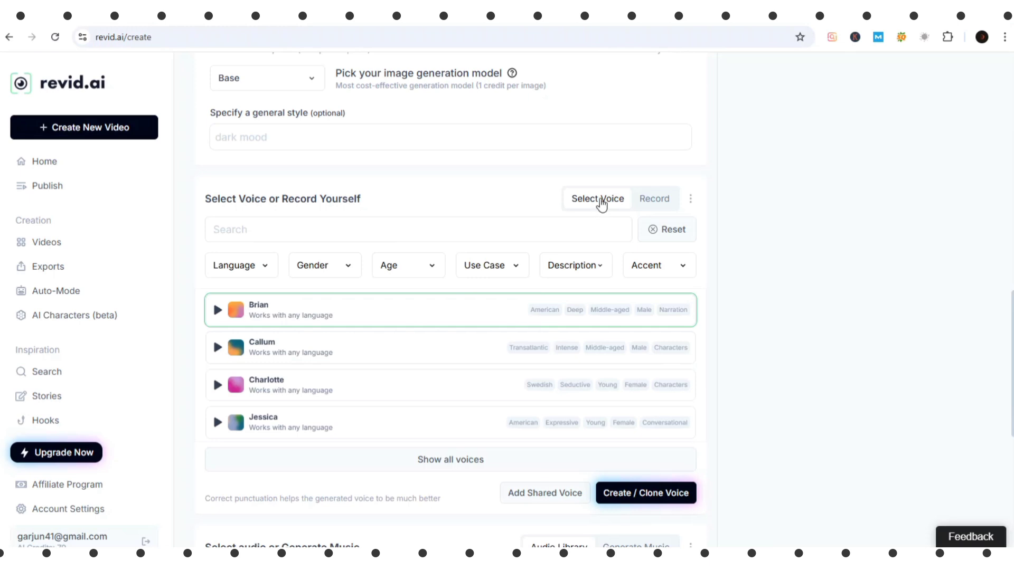
# Step: Try the Callum voice, settle on Charlotte for the narration, and review the available background music
pyautogui.click(288, 353)
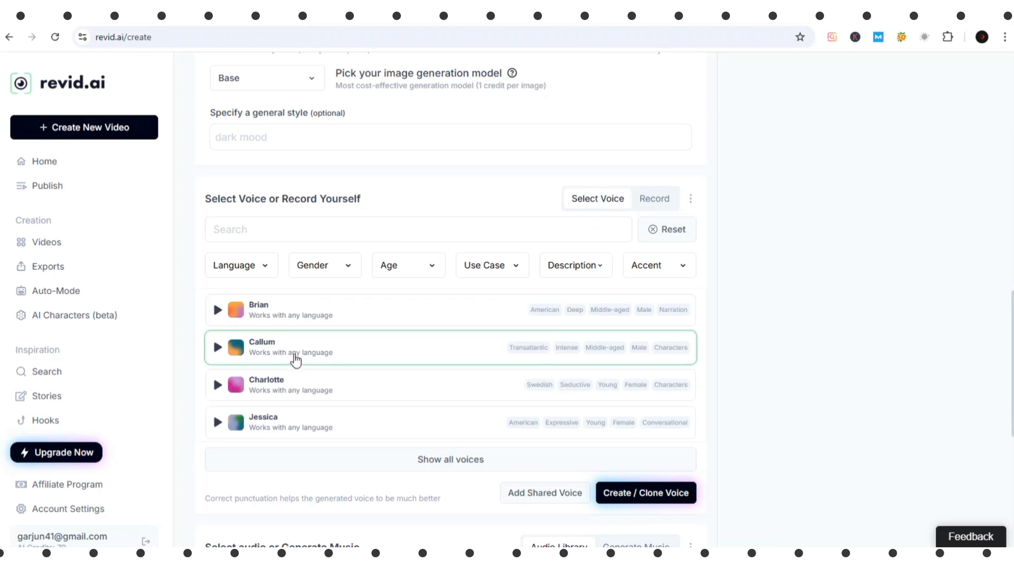
pyautogui.click(322, 384)
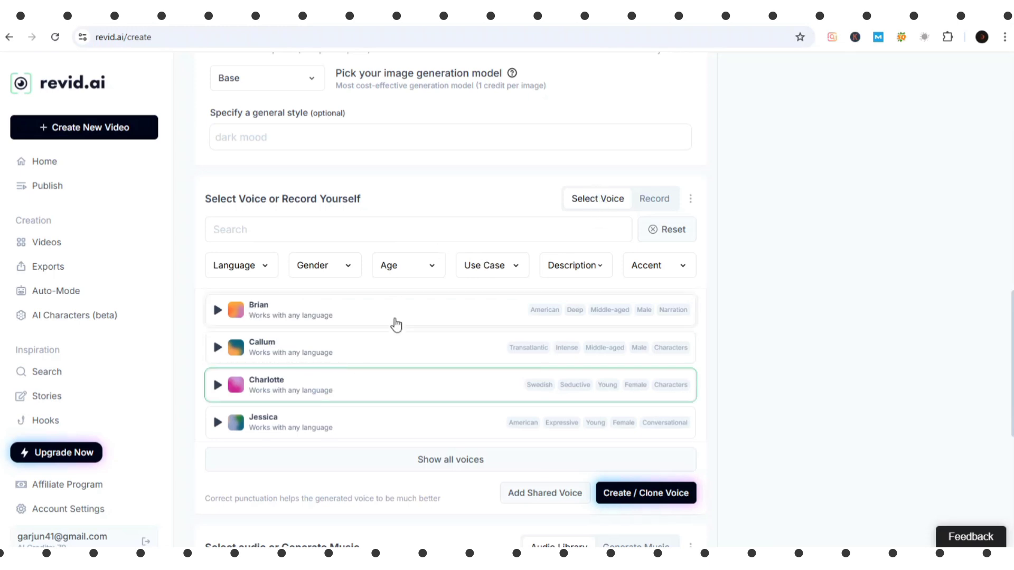
pyautogui.scroll(-3, 350, 297)
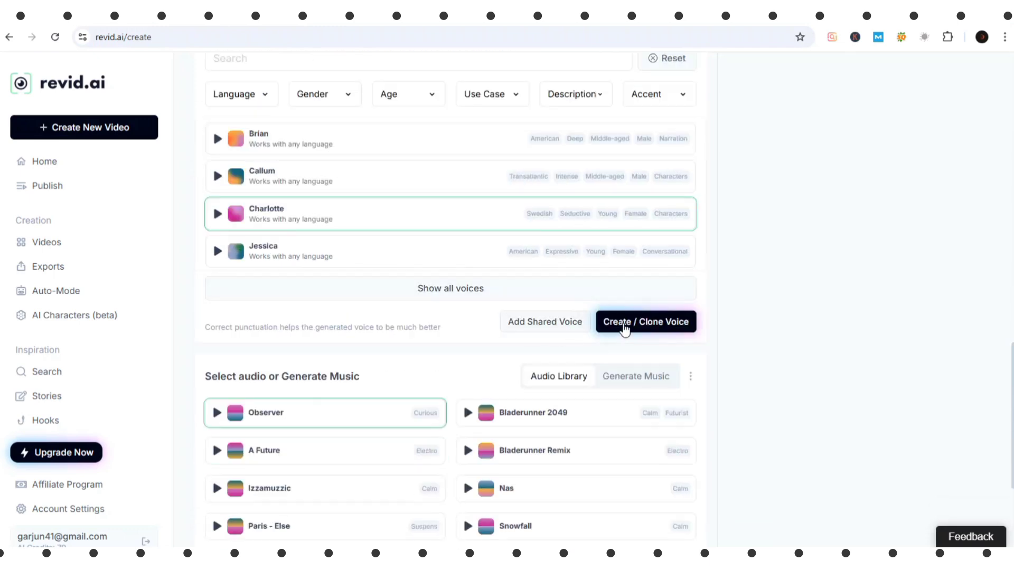
pyautogui.scroll(-3, 554, 264)
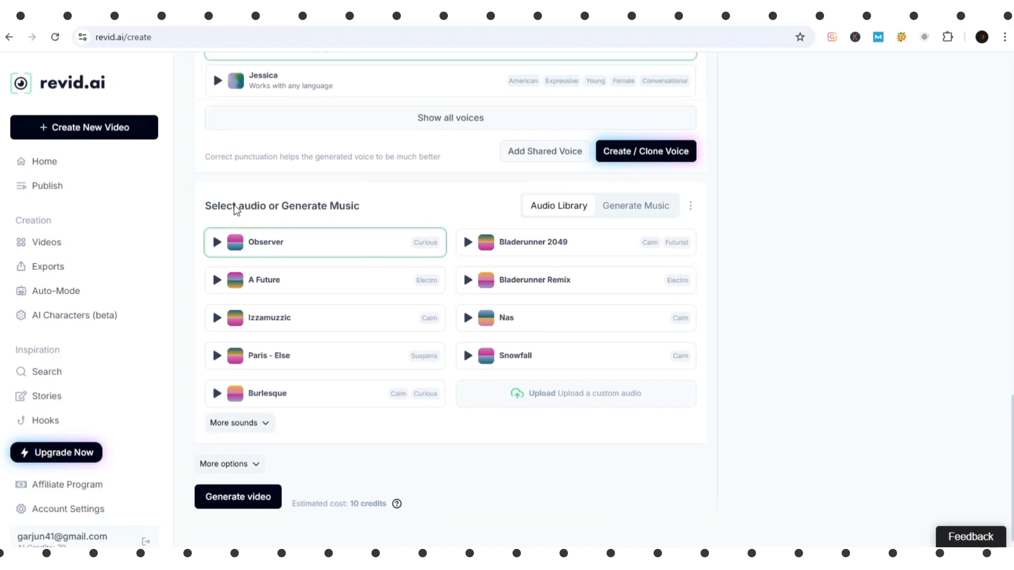
pyautogui.scroll(-1, 319, 310)
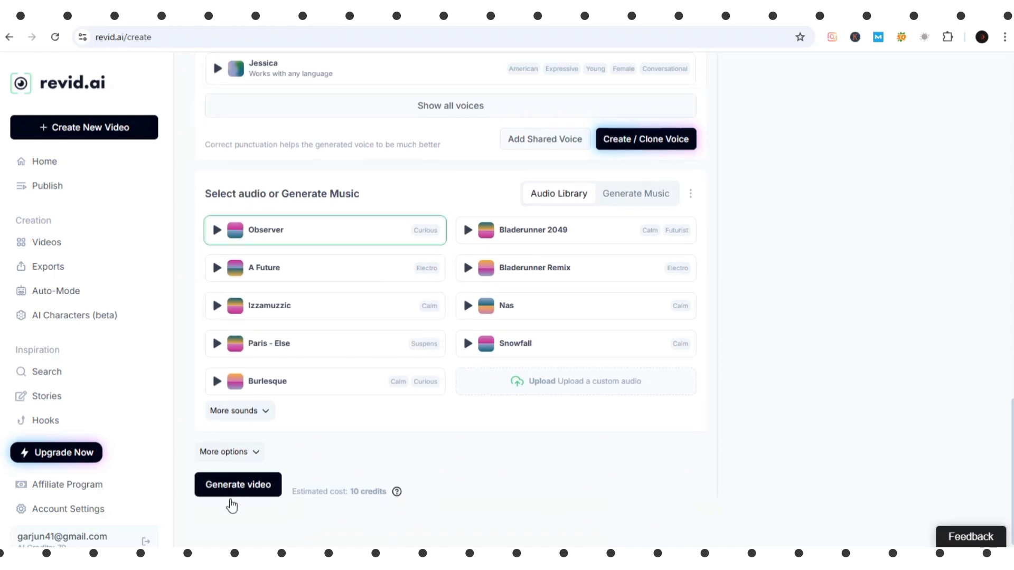
# Step: Expand the full list of video creation tools above the script form
pyautogui.scroll(2, 409, 352)
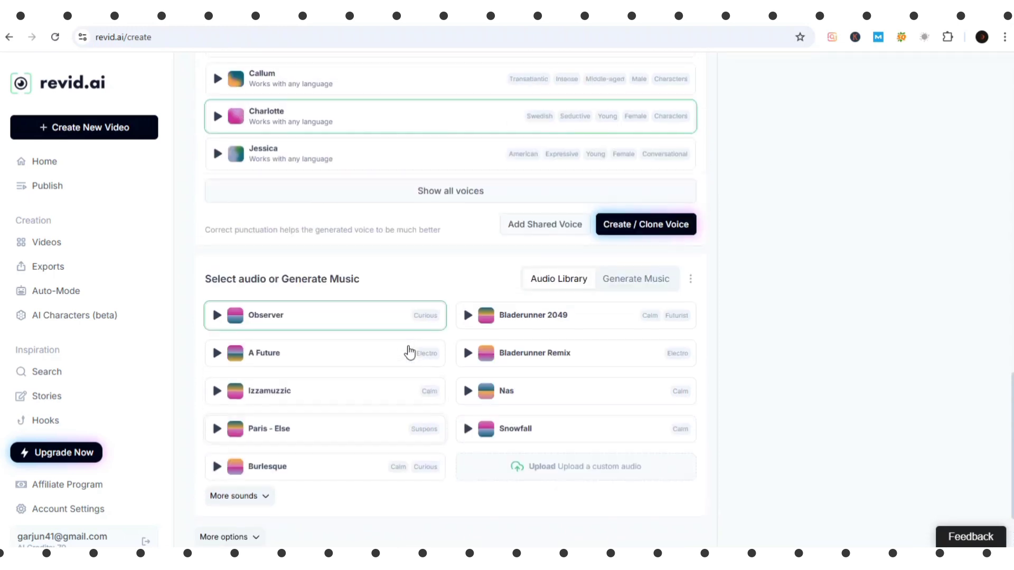
pyautogui.scroll(15, 410, 352)
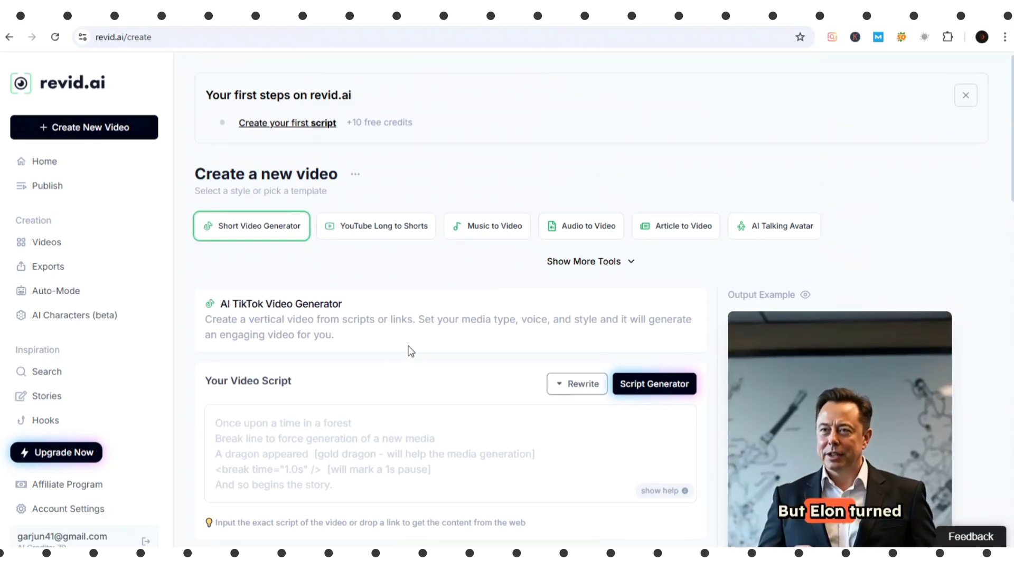
pyautogui.click(616, 262)
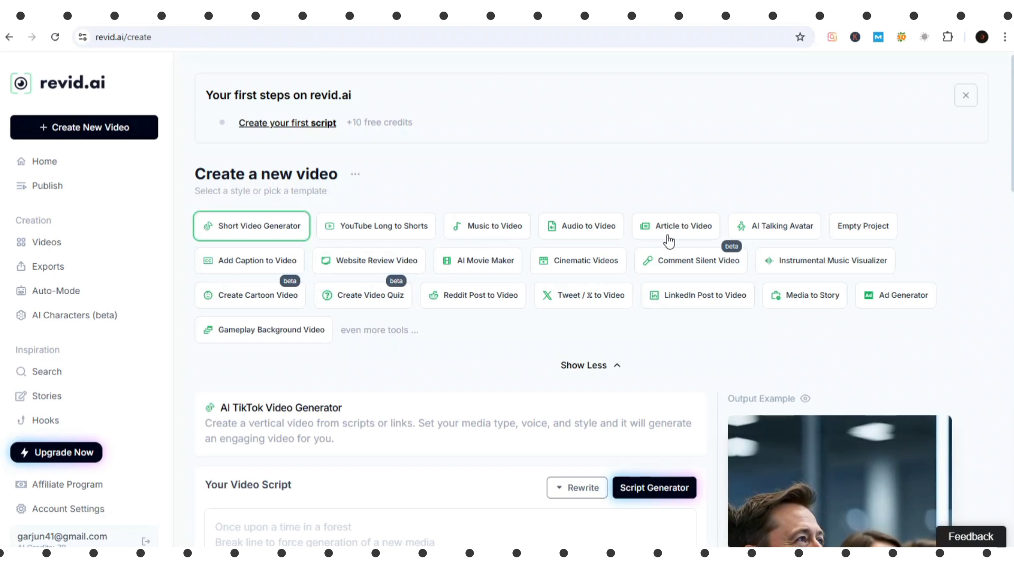
# Step: Switch to the Google results for "Akiara 5IN1 Portable Car Vacuum Cleaner with Blower review" and look through the listed pages
pyautogui.click(647, 22)
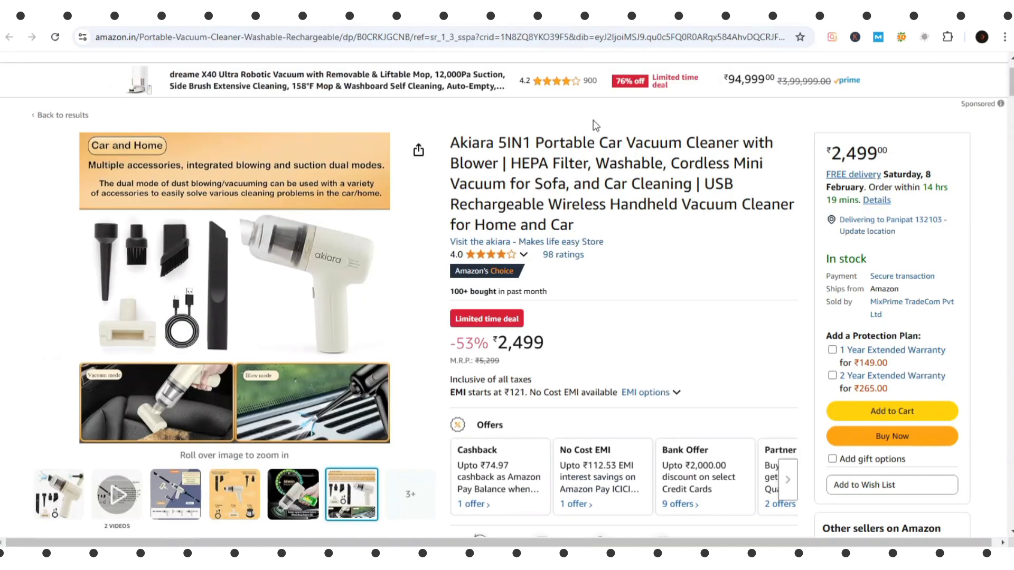
pyautogui.click(778, 23)
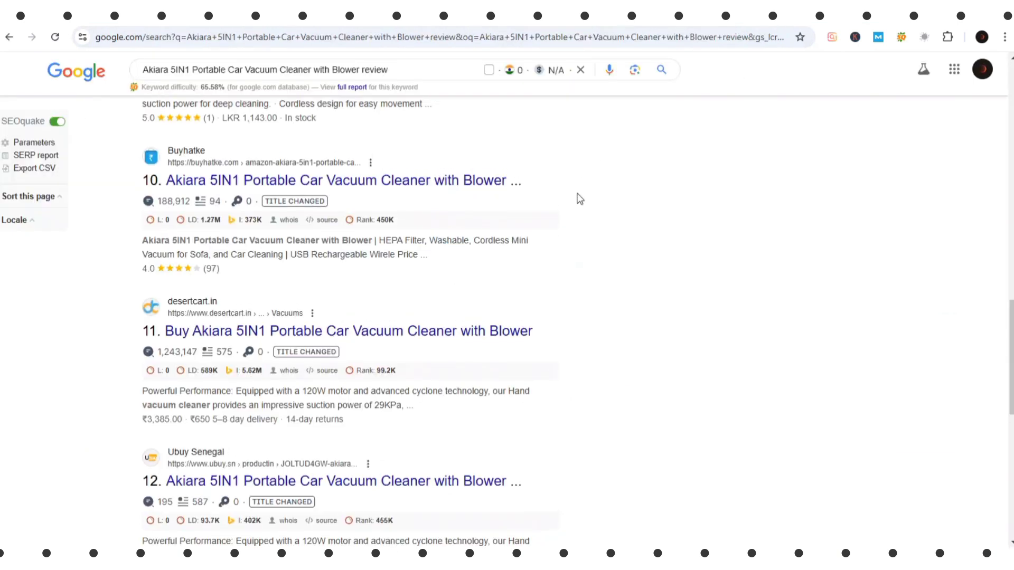
pyautogui.scroll(3, 578, 198)
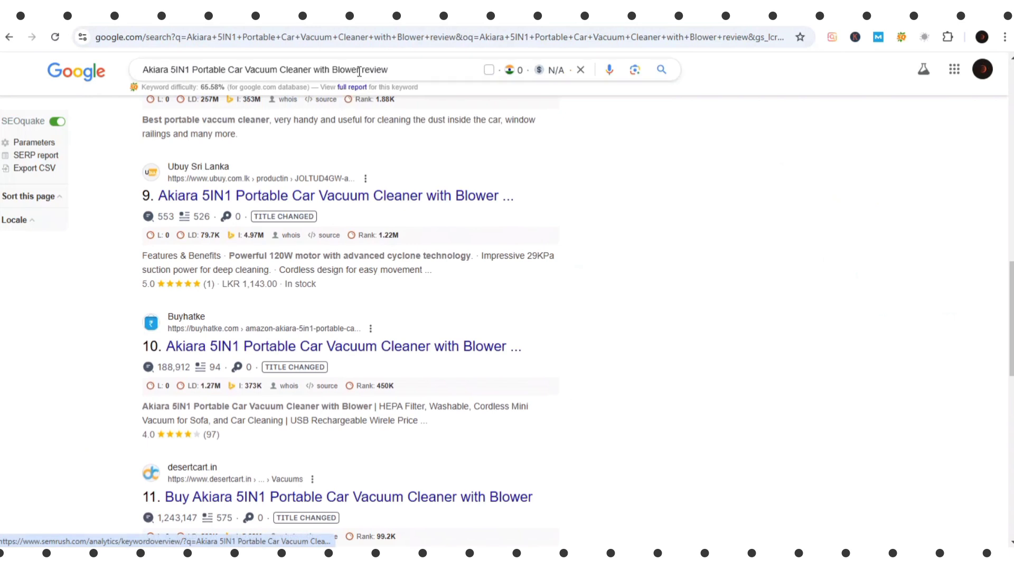
pyautogui.scroll(-5, 467, 144)
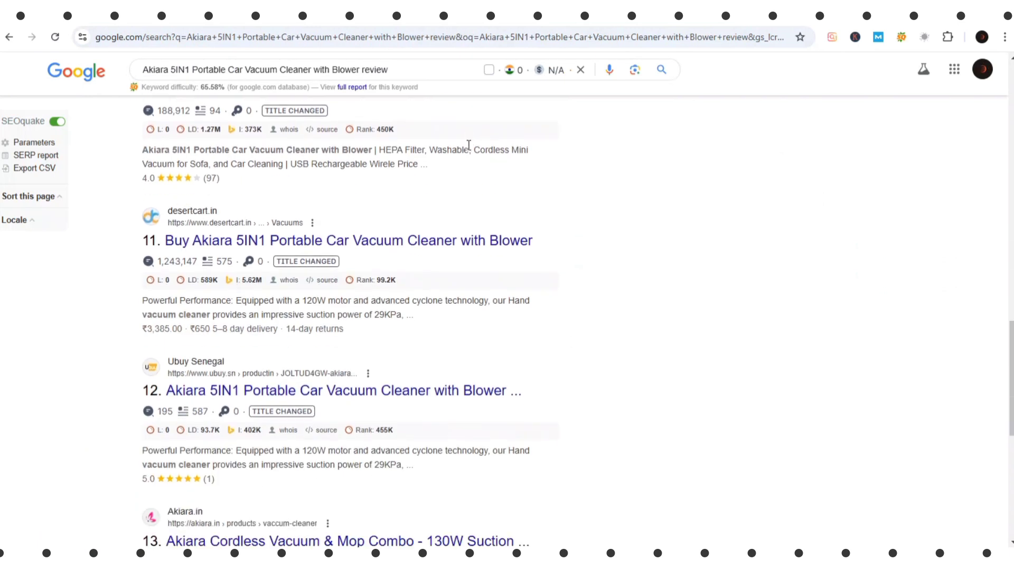
pyautogui.scroll(-2, 469, 145)
pyautogui.scroll(-2, 468, 150)
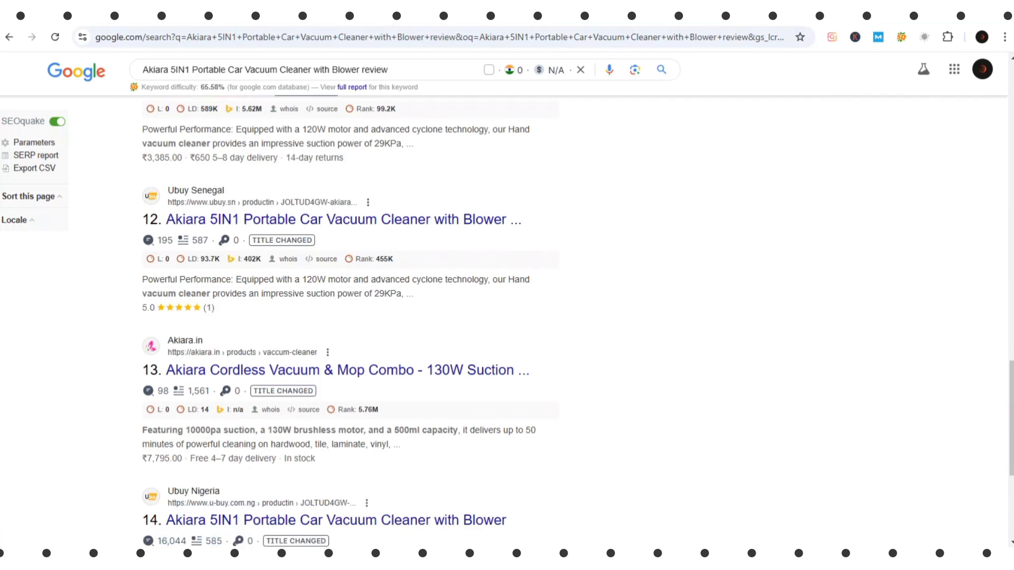
# Step: Copy the Akiara vacuum cleaner's Amazon page address and switch to revid.ai's AI Product Video Generator
pyautogui.click(389, 21)
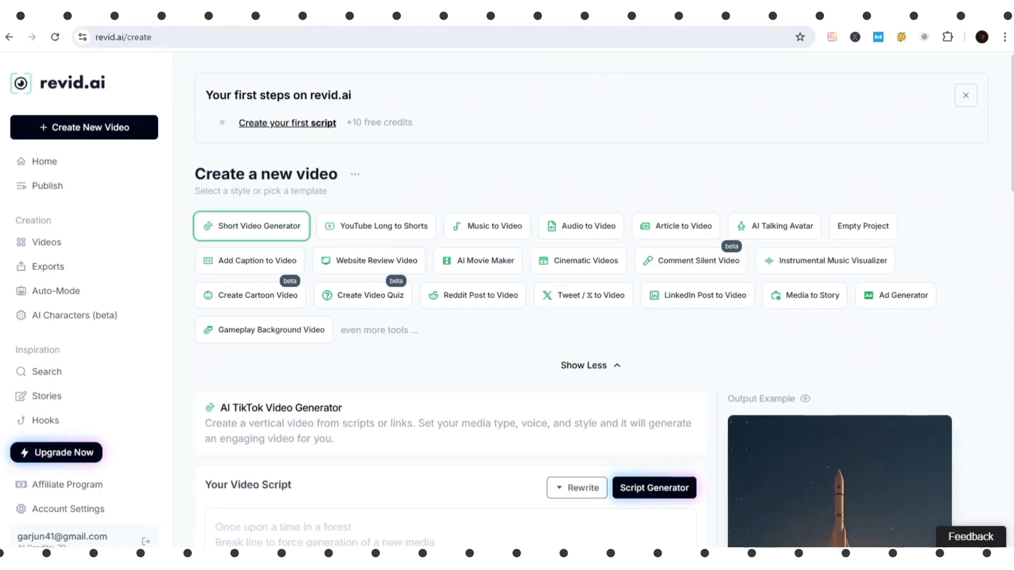
pyautogui.hotkey('ctrl', 'Tab')
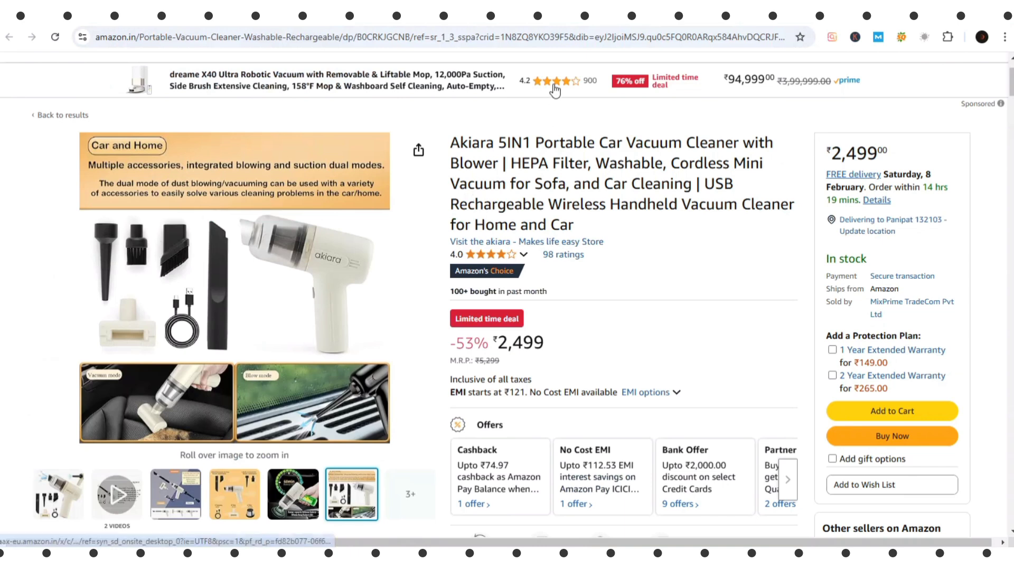
pyautogui.click(558, 46)
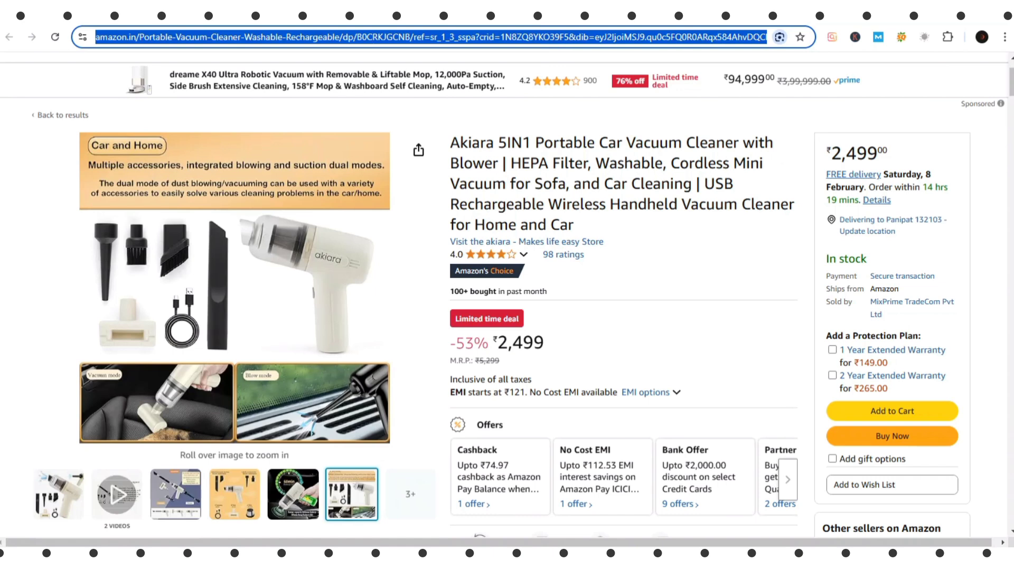
pyautogui.write('revid')
pyautogui.press('Return')
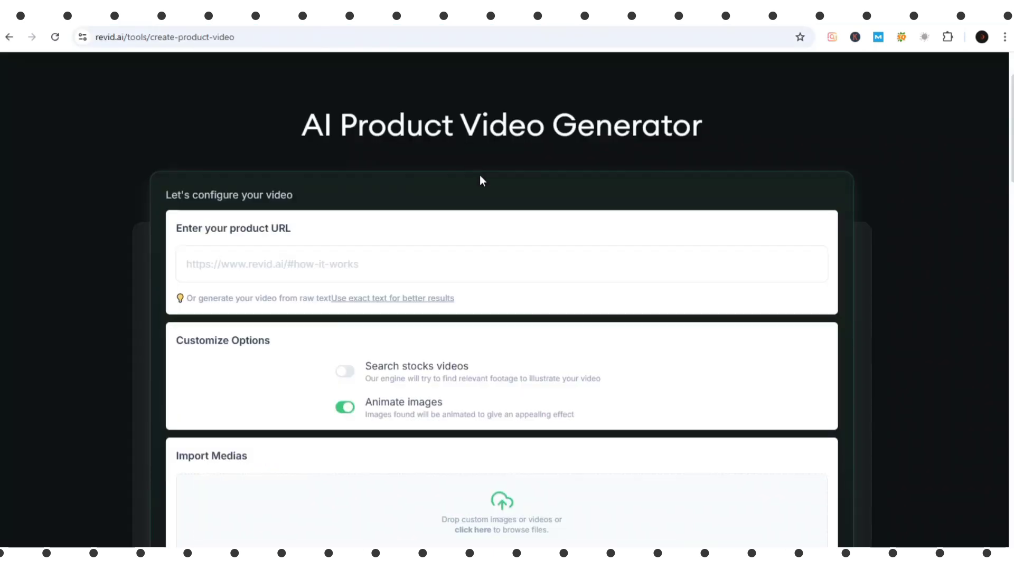
# Step: Paste the vacuum cleaner's Amazon address as the product URL for the video
pyautogui.scroll(-2, 480, 175)
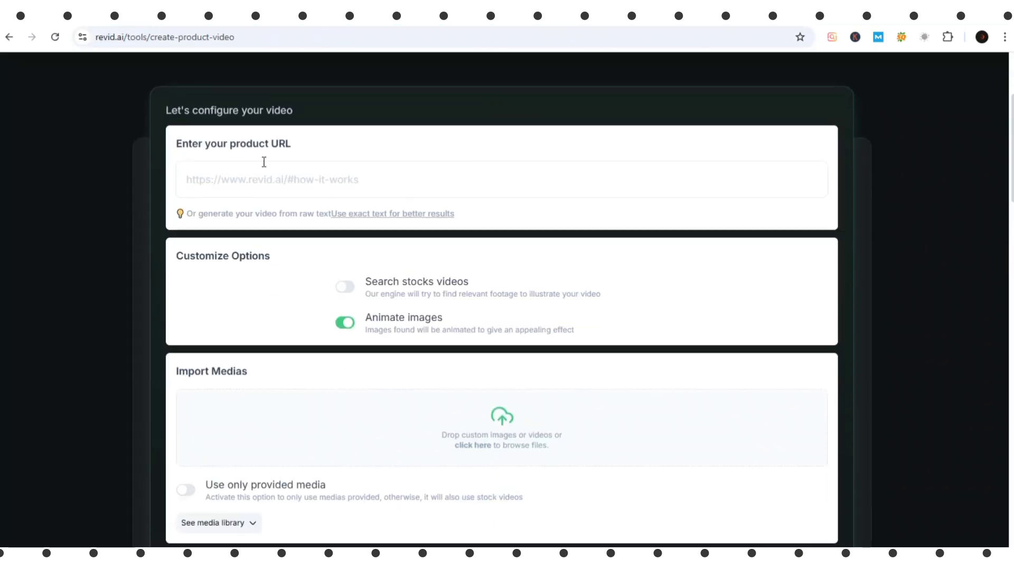
pyautogui.scroll(3, 252, 165)
pyautogui.click(242, 341)
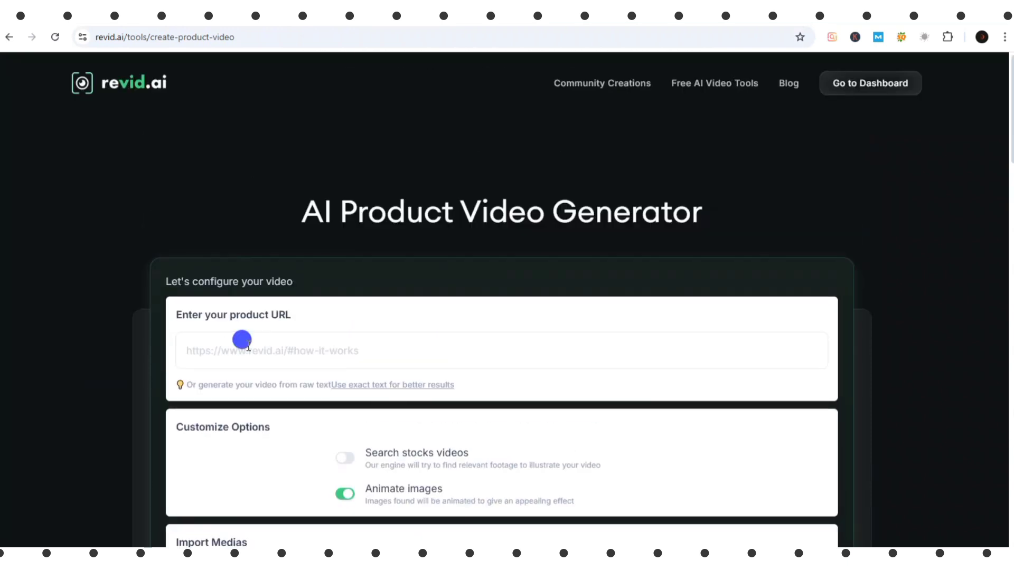
pyautogui.hotkey('ctrl', 'v')
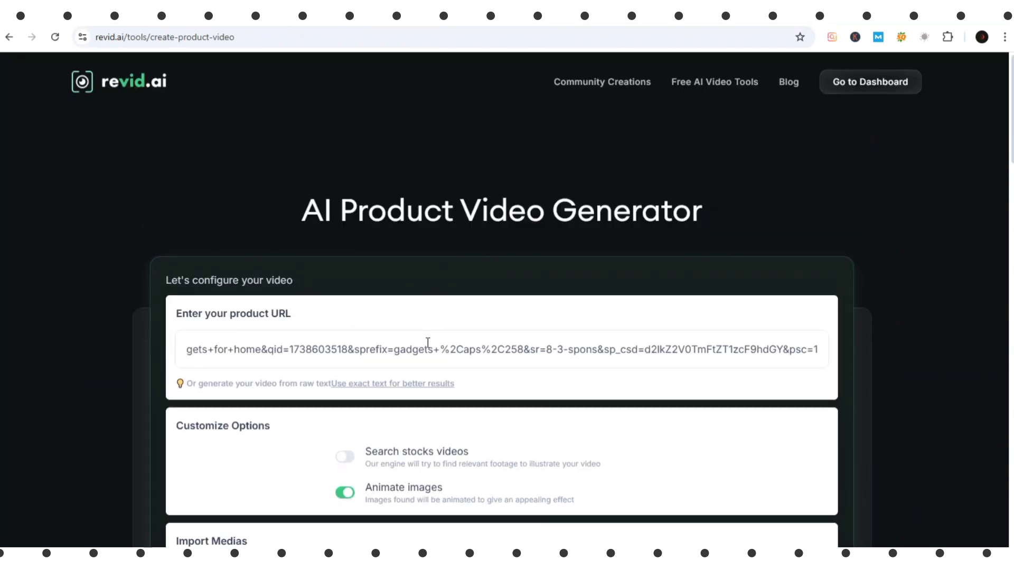
# Step: Enable searching for stock videos and check the product images on the Amazon page
pyautogui.scroll(-3, 427, 343)
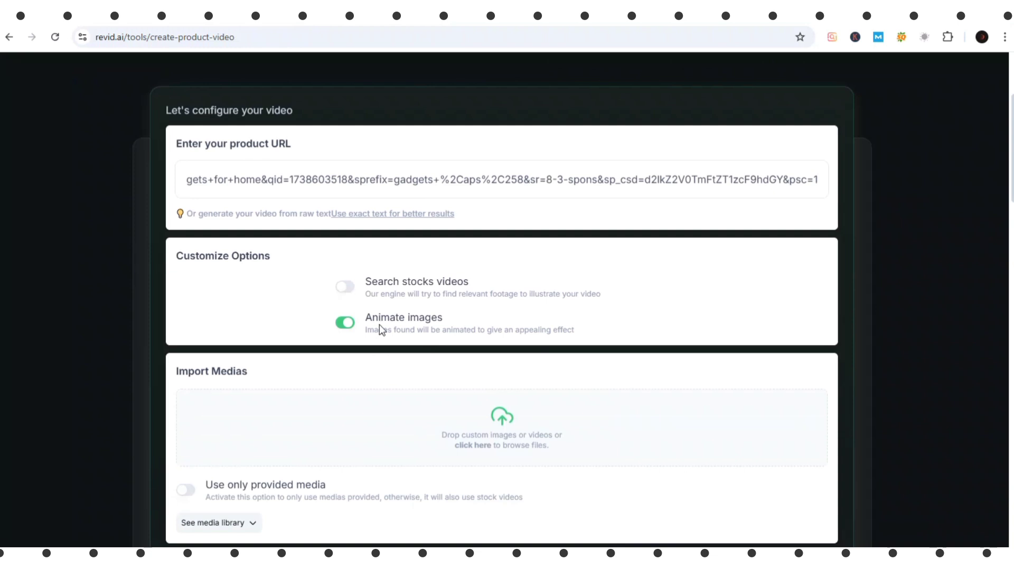
pyautogui.click(342, 290)
pyautogui.scroll(-2, 389, 297)
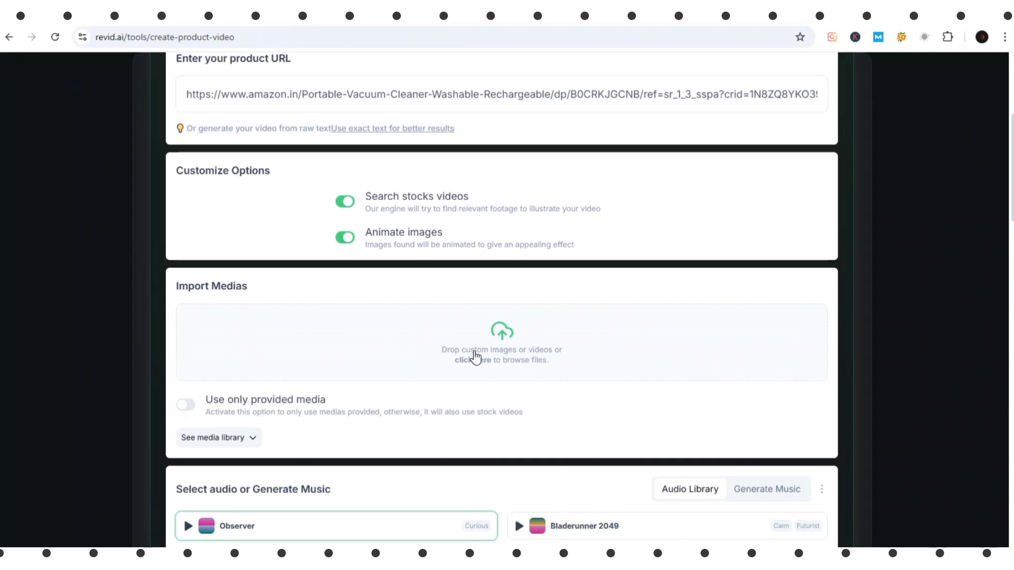
pyautogui.click(491, 14)
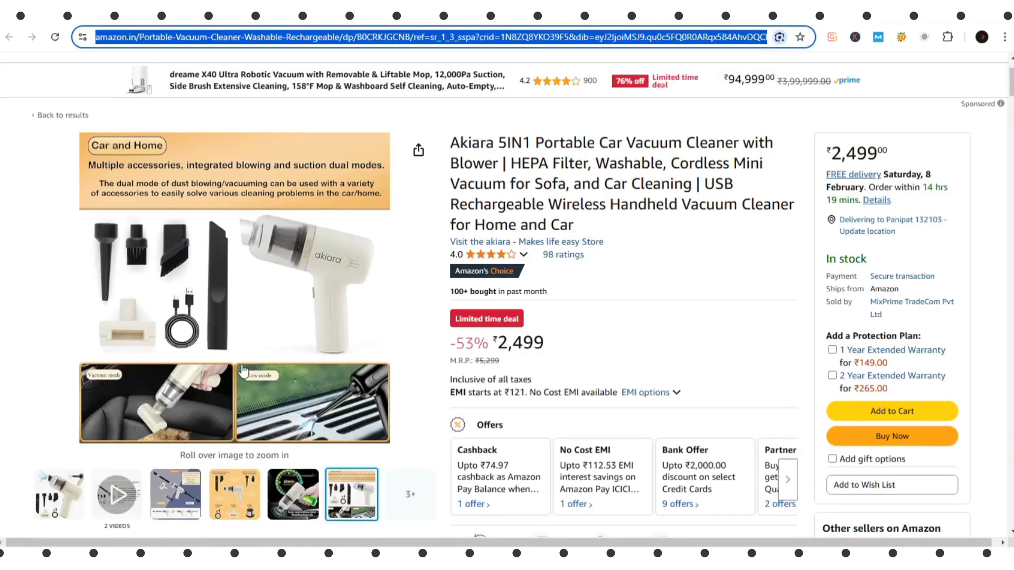
pyautogui.click(298, 13)
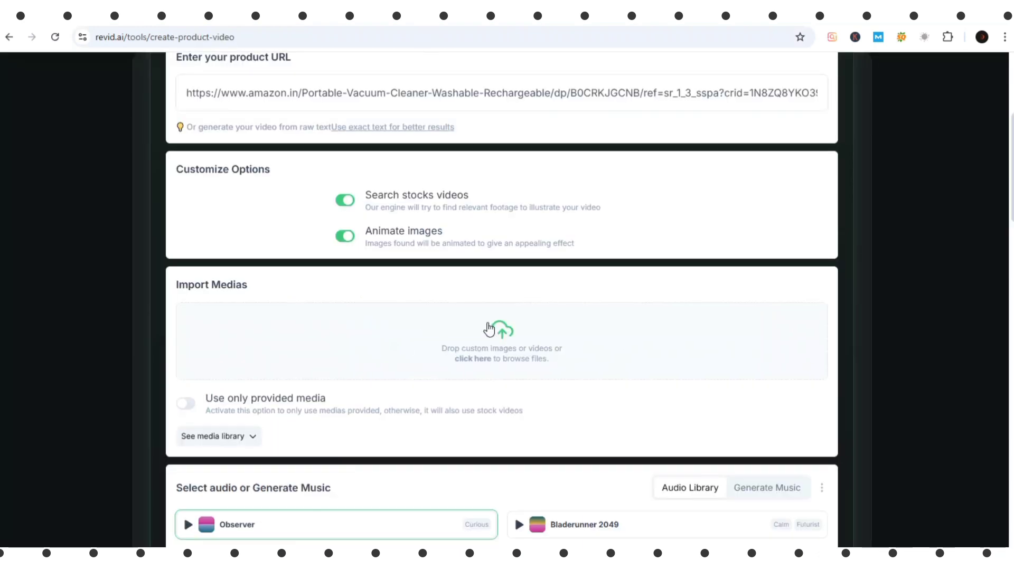
# Step: Choose A Future as the background music and generate the product video
pyautogui.scroll(-3, 514, 458)
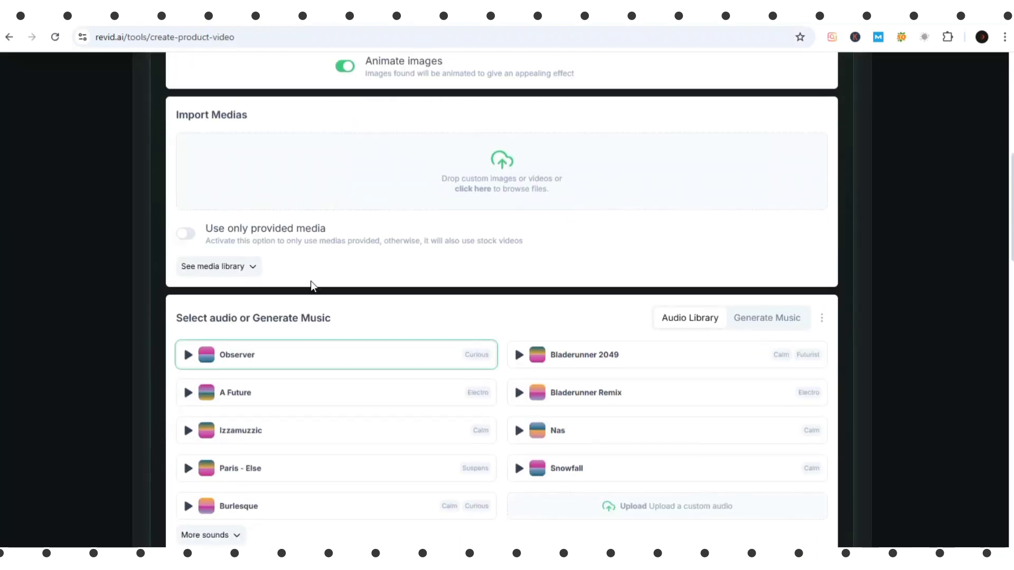
pyautogui.scroll(-2, 310, 279)
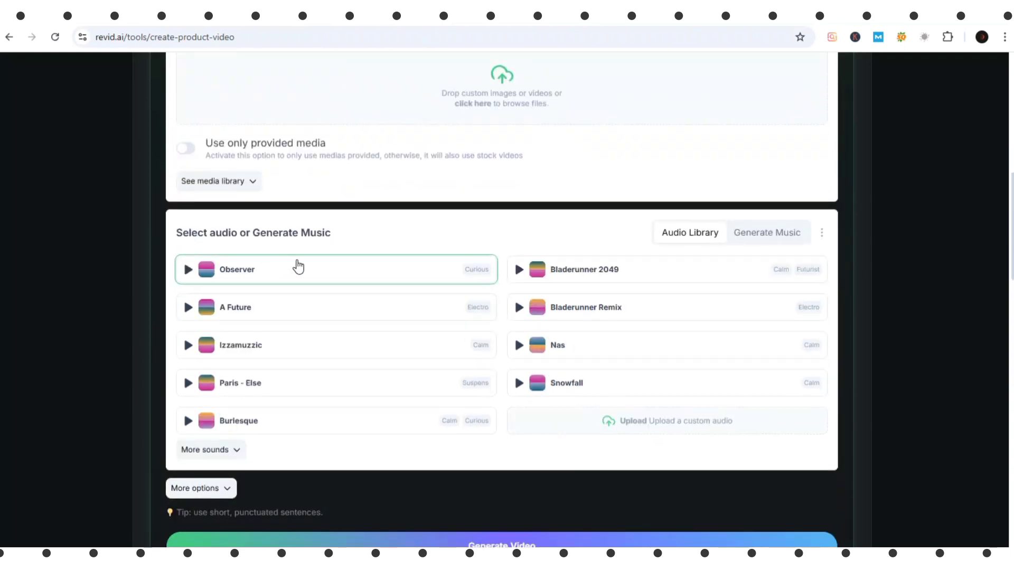
pyautogui.click(309, 298)
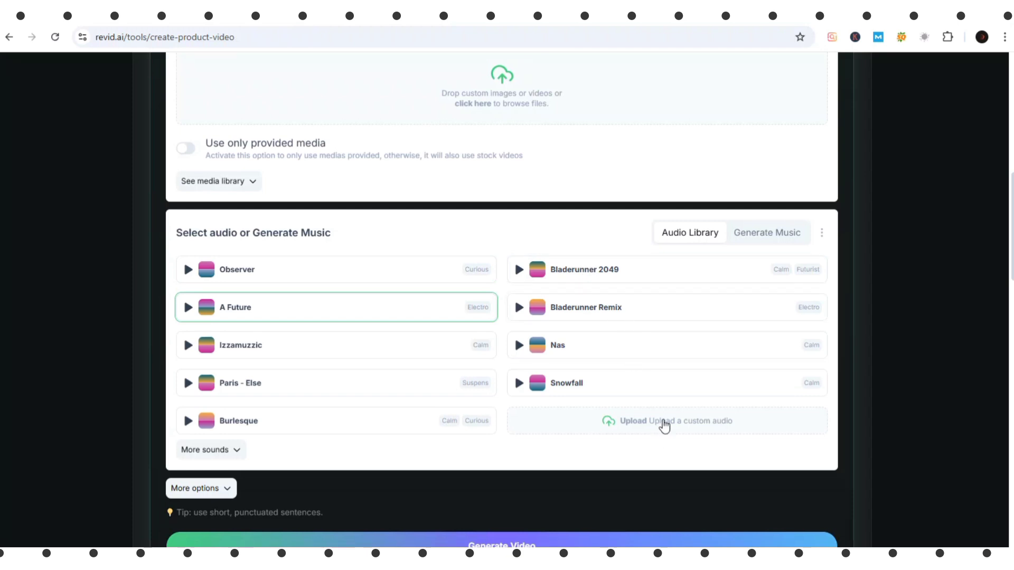
pyautogui.scroll(-3, 664, 424)
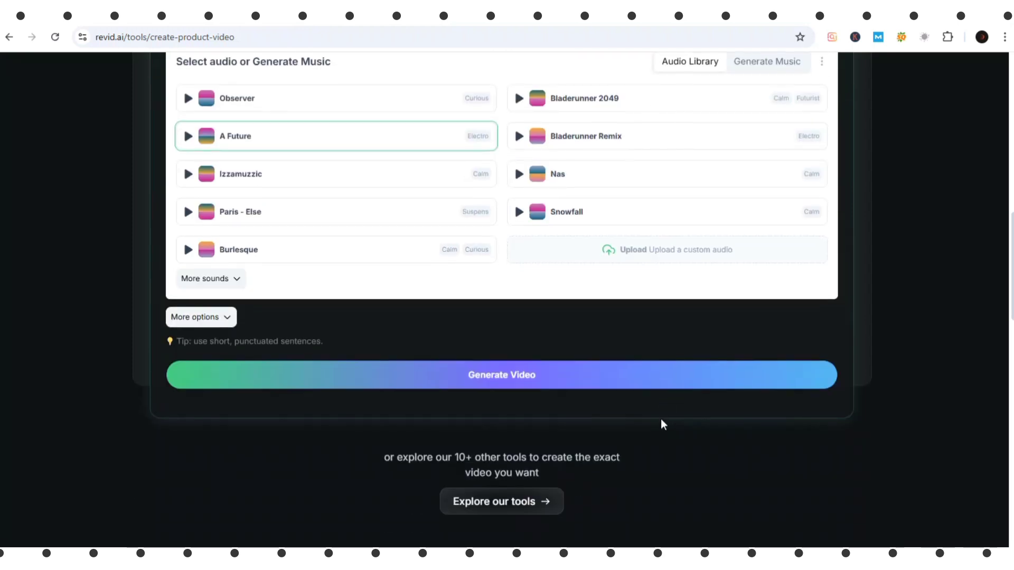
pyautogui.click(460, 382)
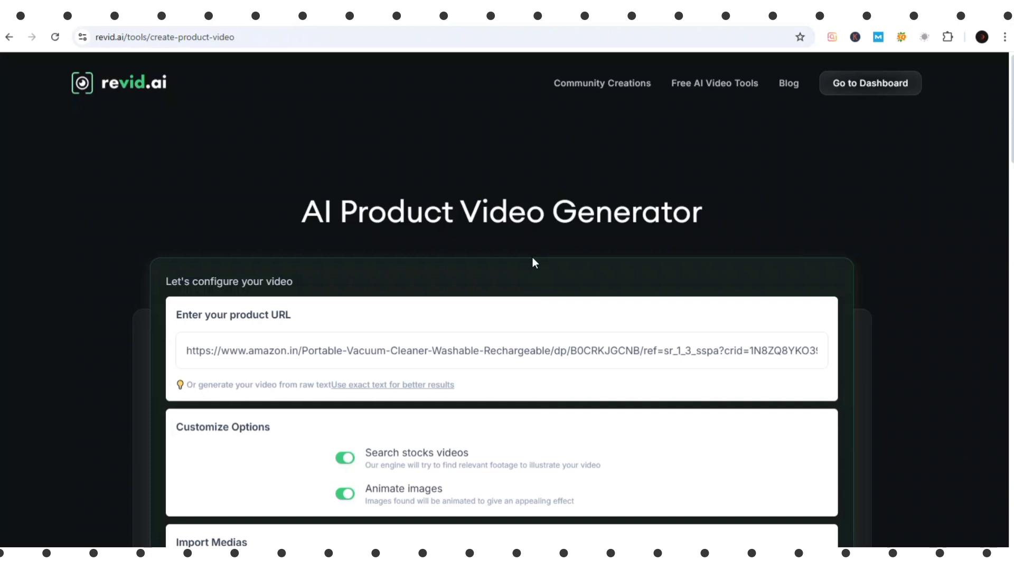
# Step: Switch to the vacuum cleaner's Amazon product page
pyautogui.hotkey('ctrl', 'Tab')
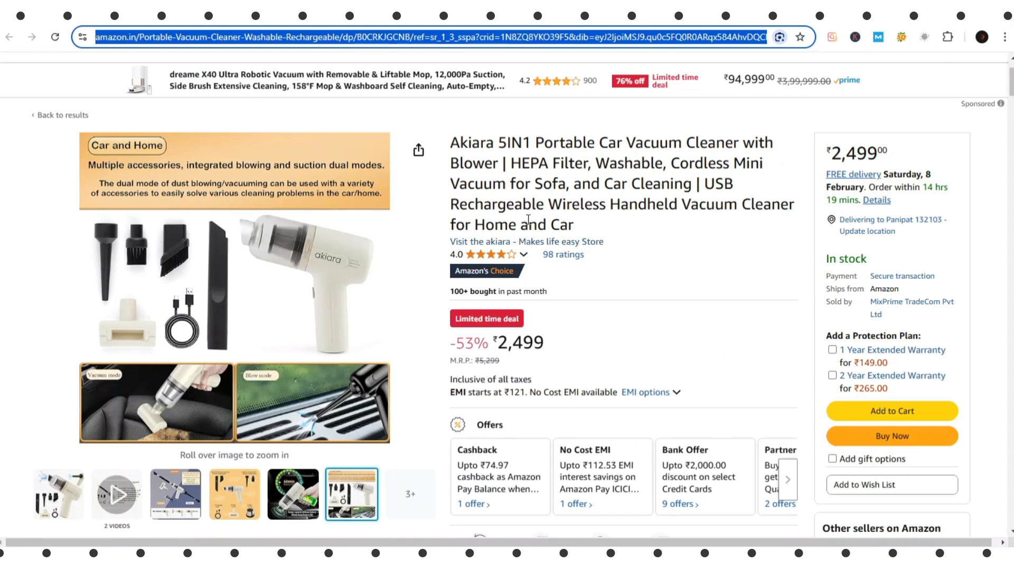